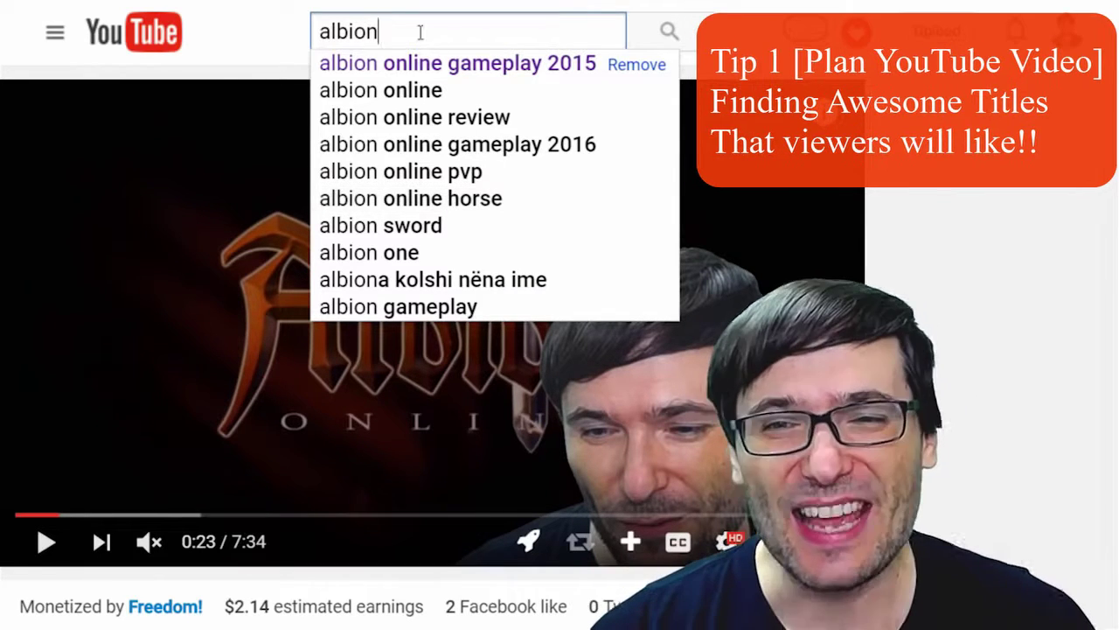
# - Replace 'albion' with 'world of warcraft' to see its suggestions, then clear the search box
pyautogui.moveTo(381, 29); pyautogui.dragTo(245, 38)
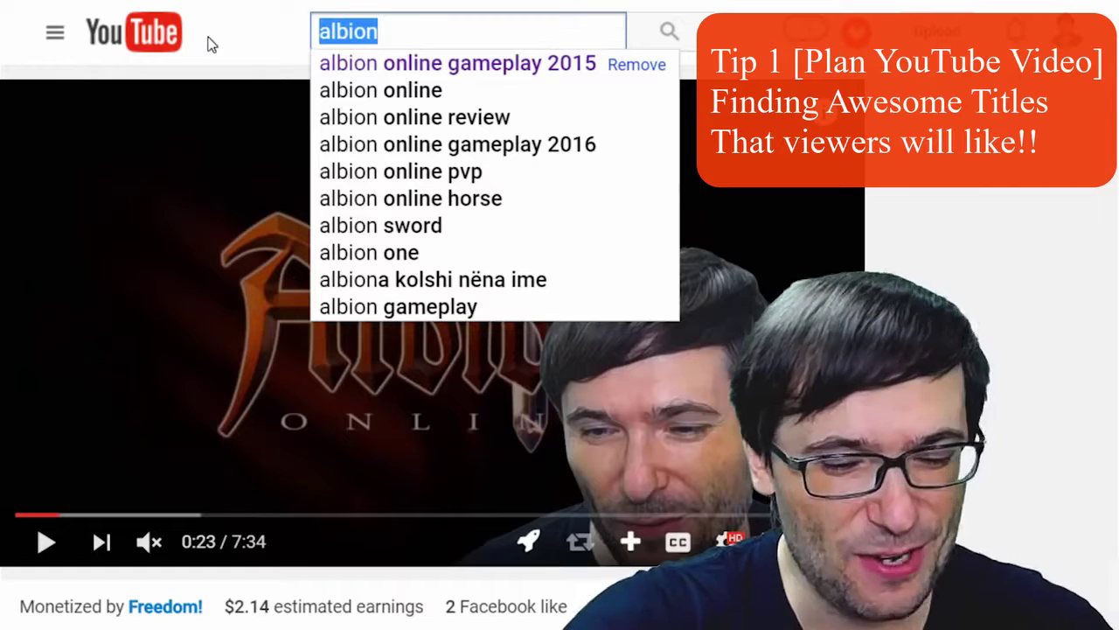
pyautogui.write('worldof')
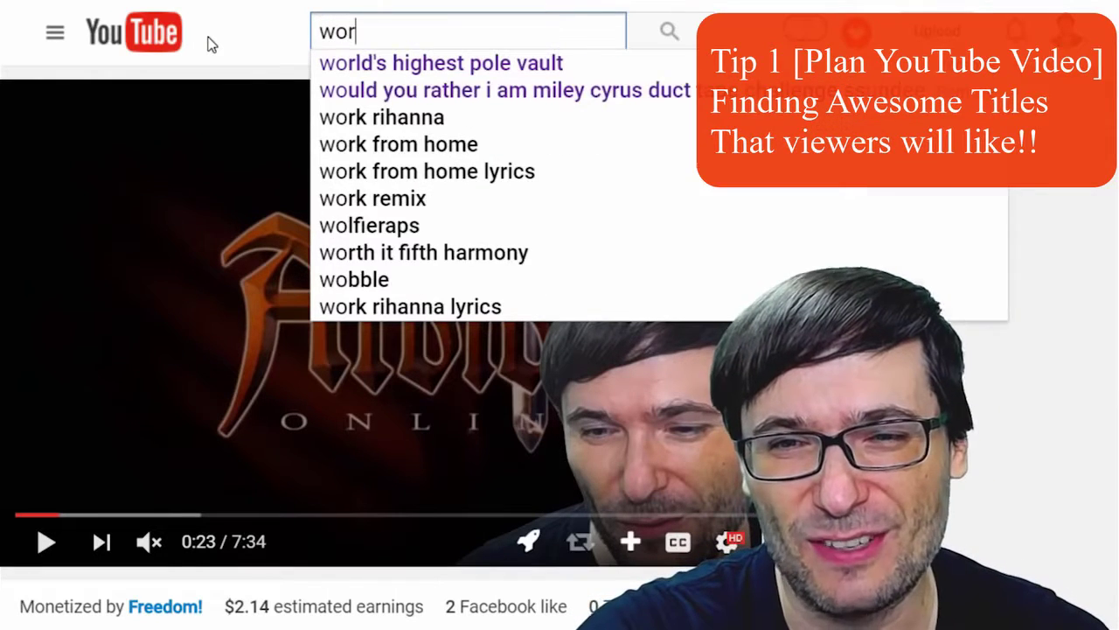
pyautogui.press('BackSpace')
pyautogui.press('BackSpace')
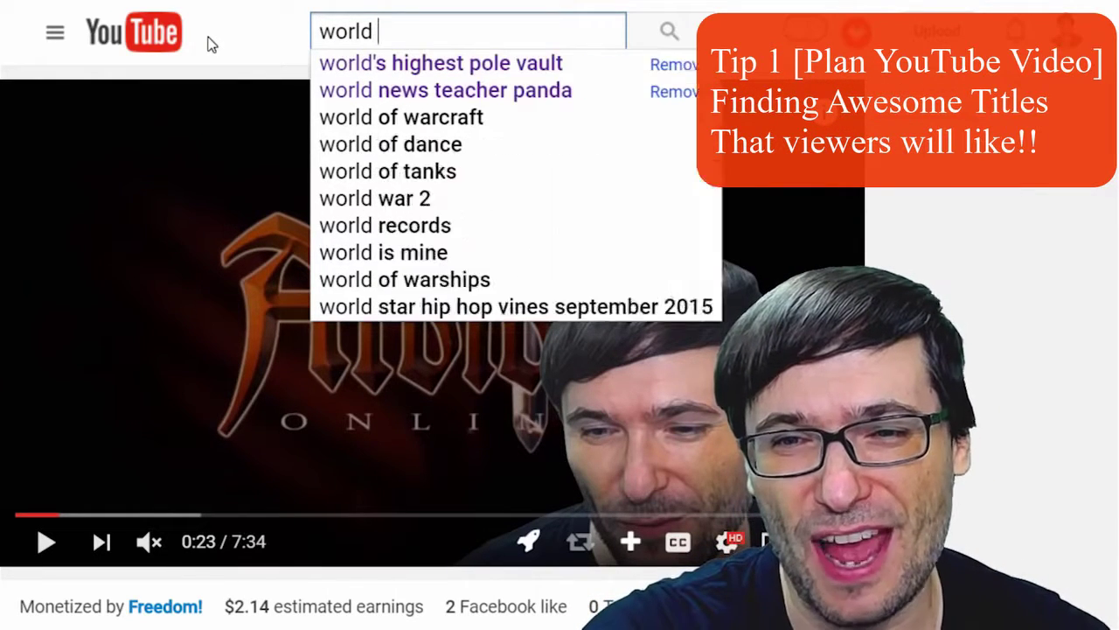
pyautogui.write('of warcraft')
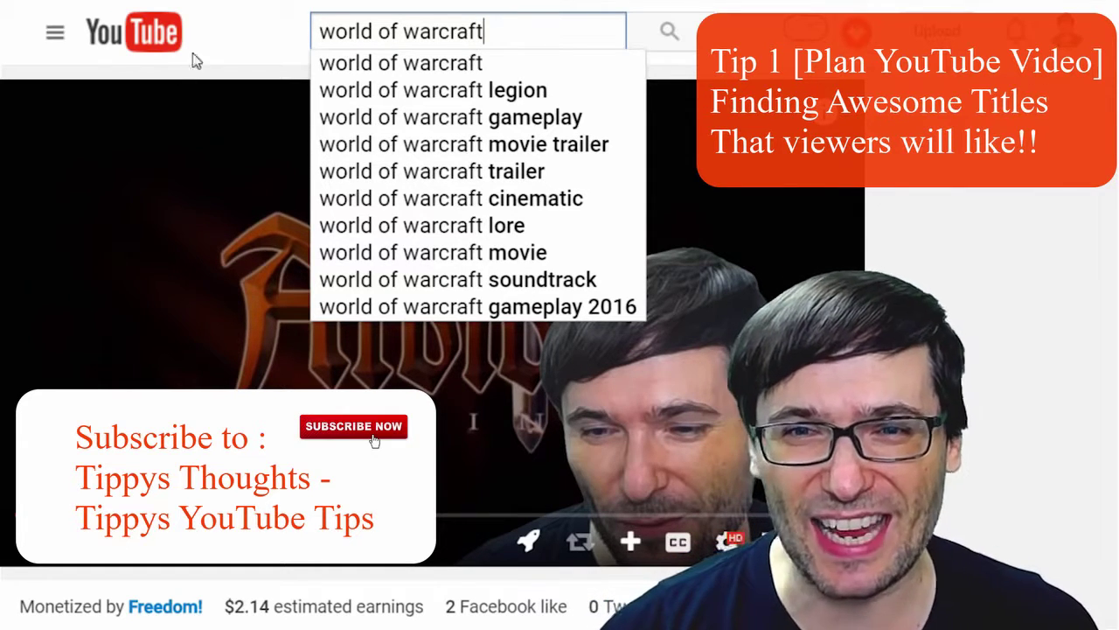
pyautogui.moveTo(559, 31); pyautogui.dragTo(236, 26)
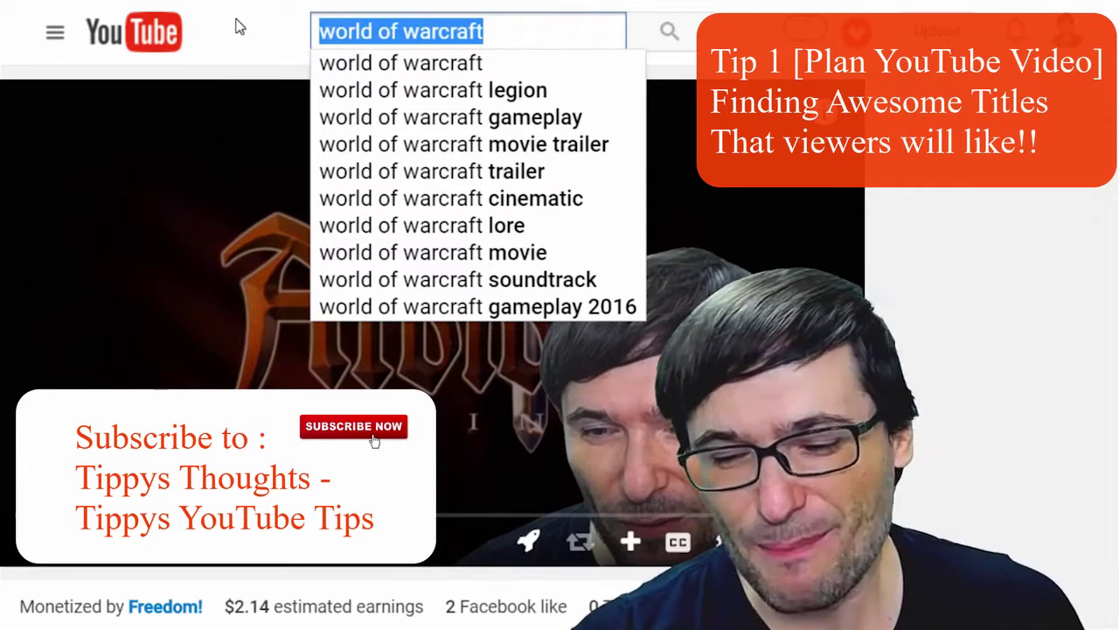
pyautogui.press('BackSpace')
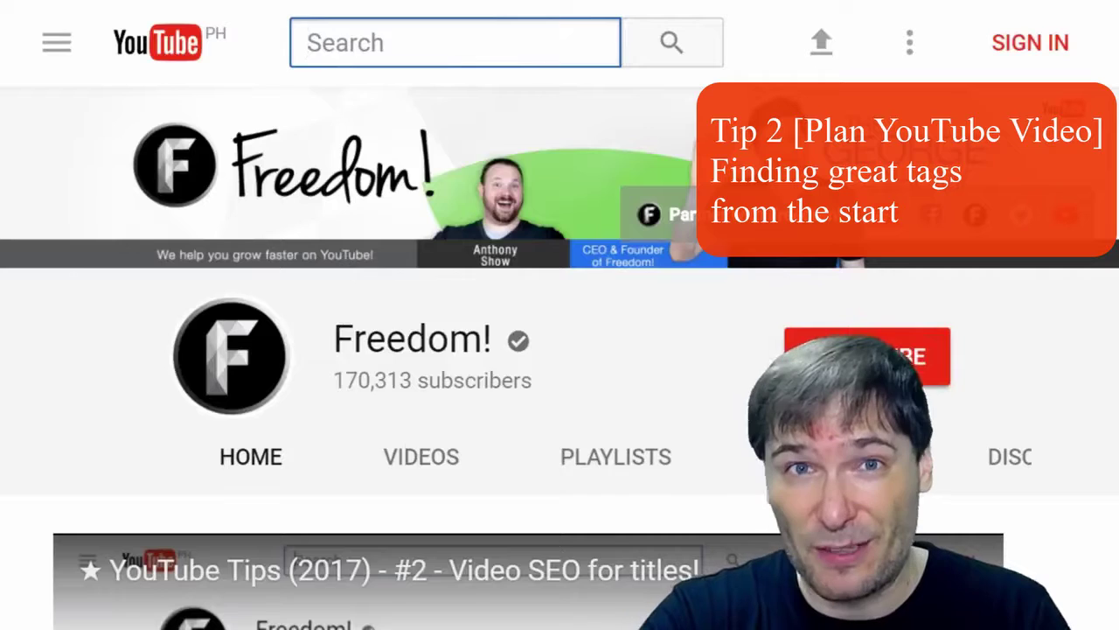
# - Search 'minecraft pvp', then overwrite it with 'youtube tips'
pyautogui.write('minecraft pvp')
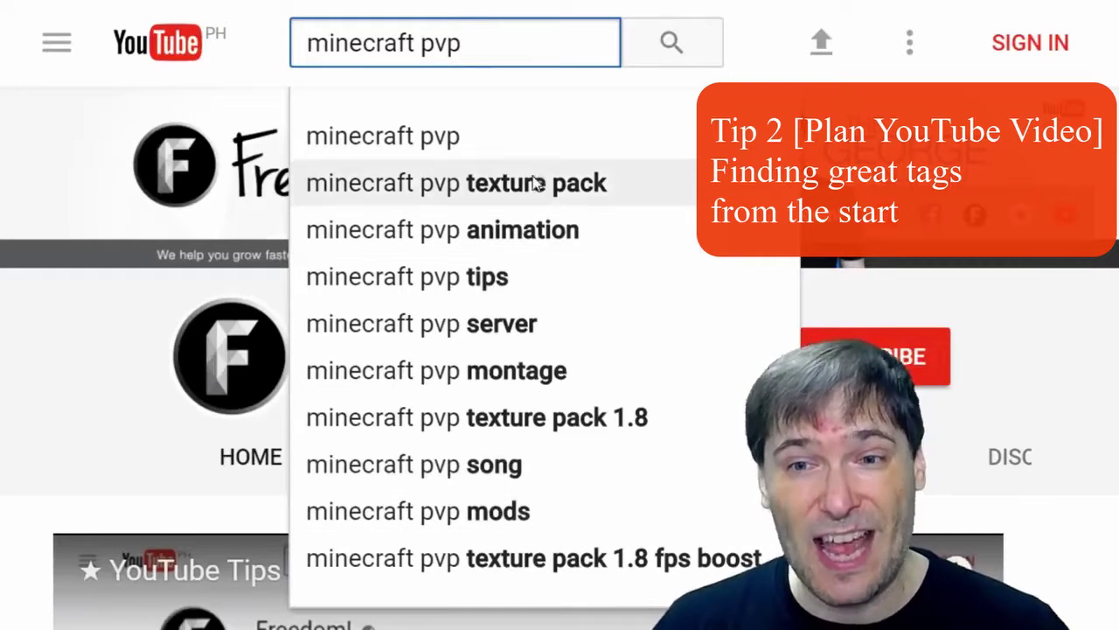
pyautogui.tripleClick(490, 41)
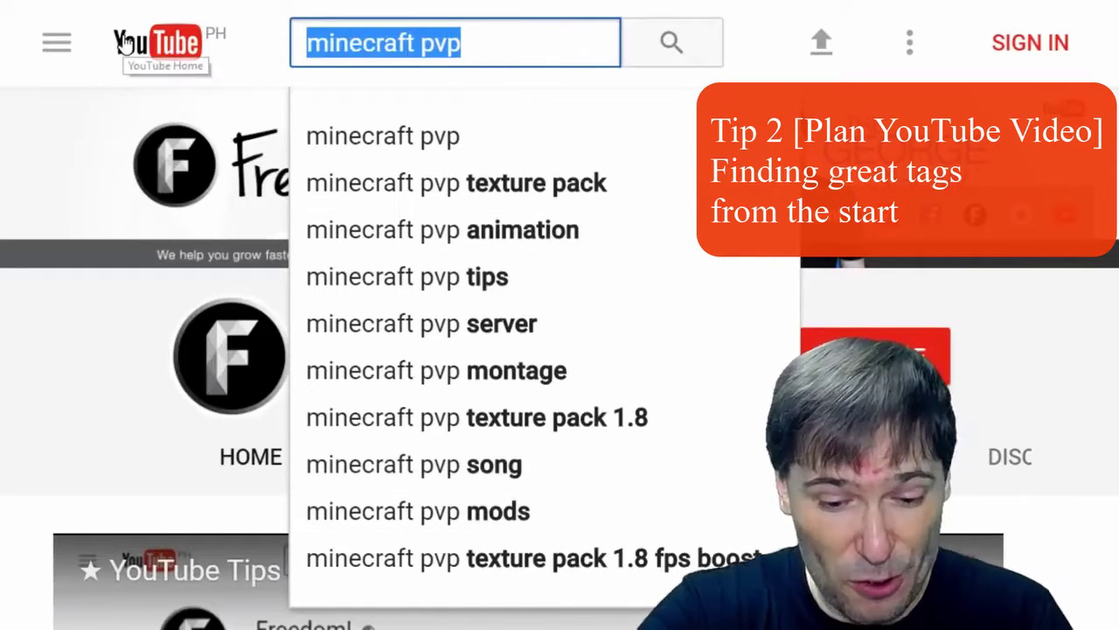
pyautogui.write('youtube tips')
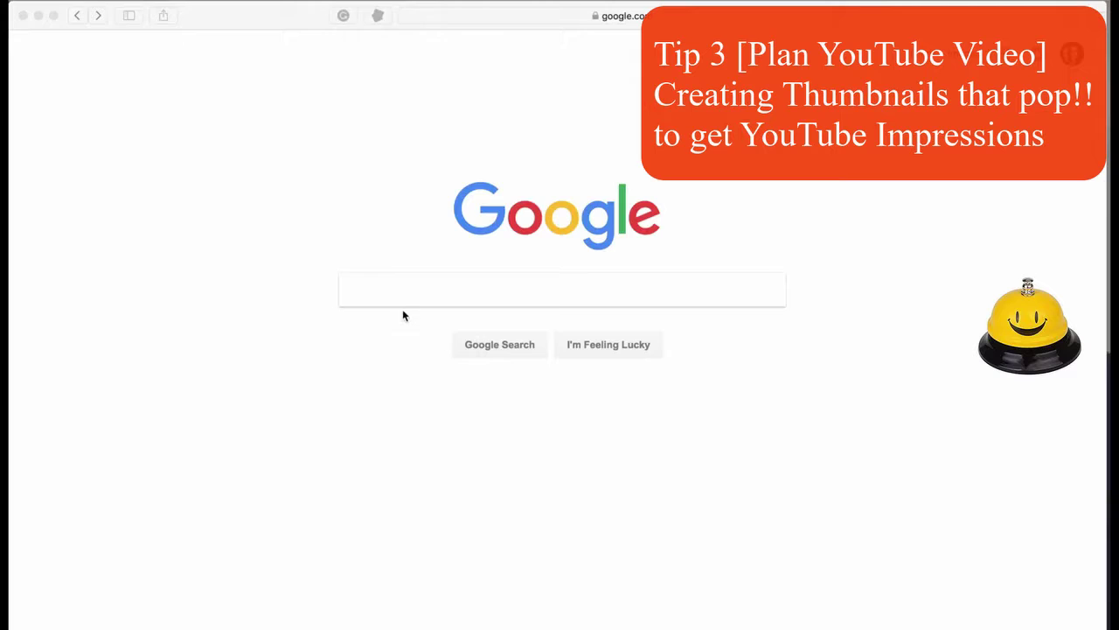
# - Type 'you' into Google and follow the 'youtube' suggestion to YouTube
pyautogui.click(403, 300)
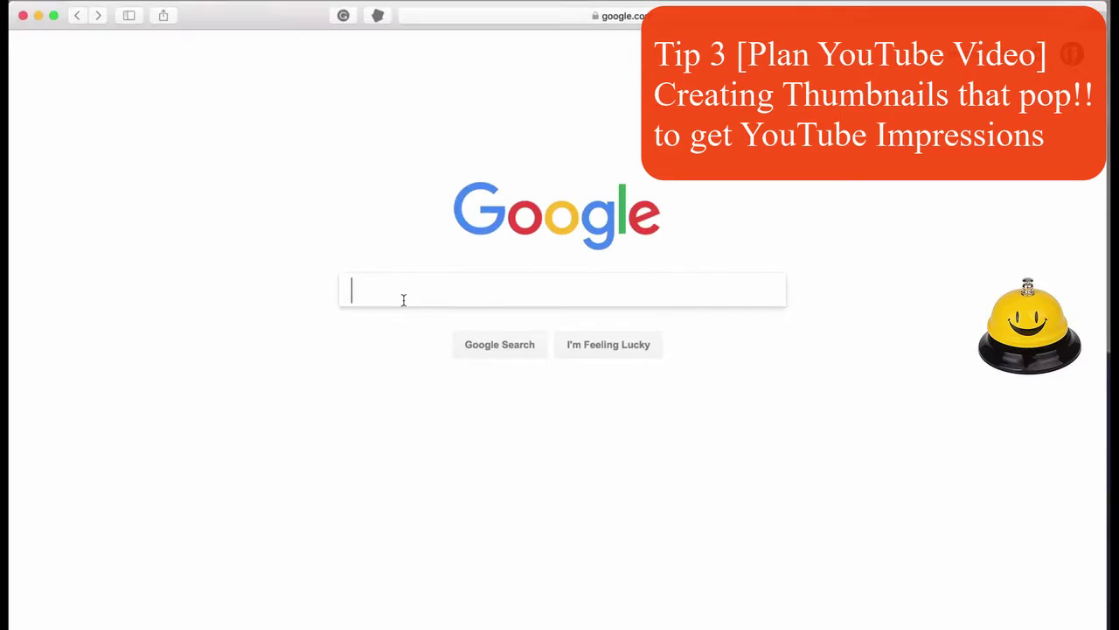
pyautogui.write('you')
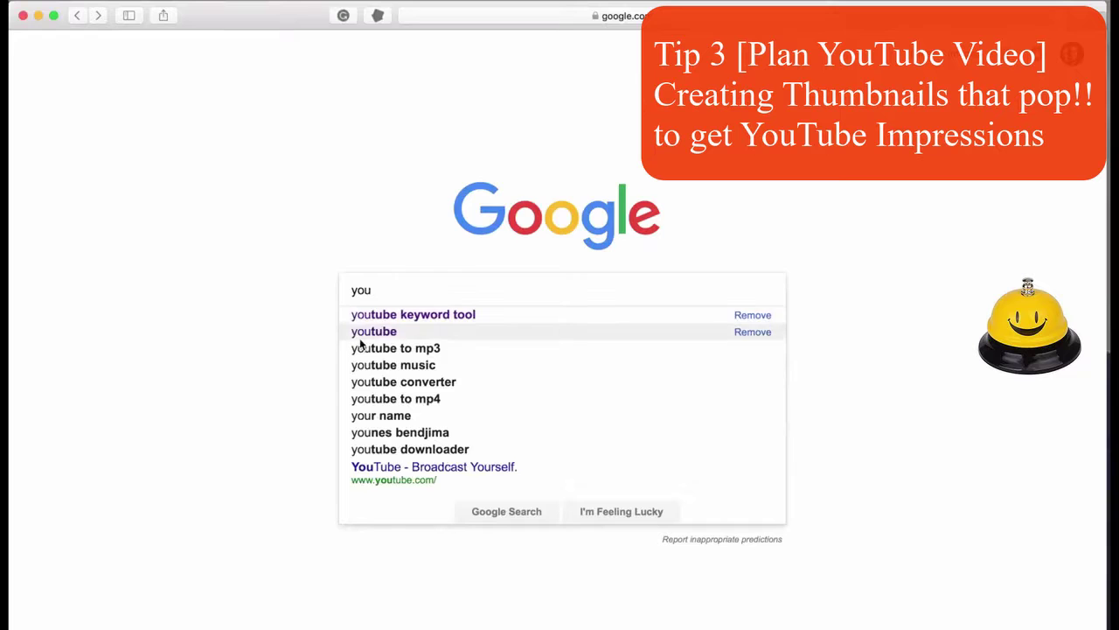
pyautogui.click(361, 327)
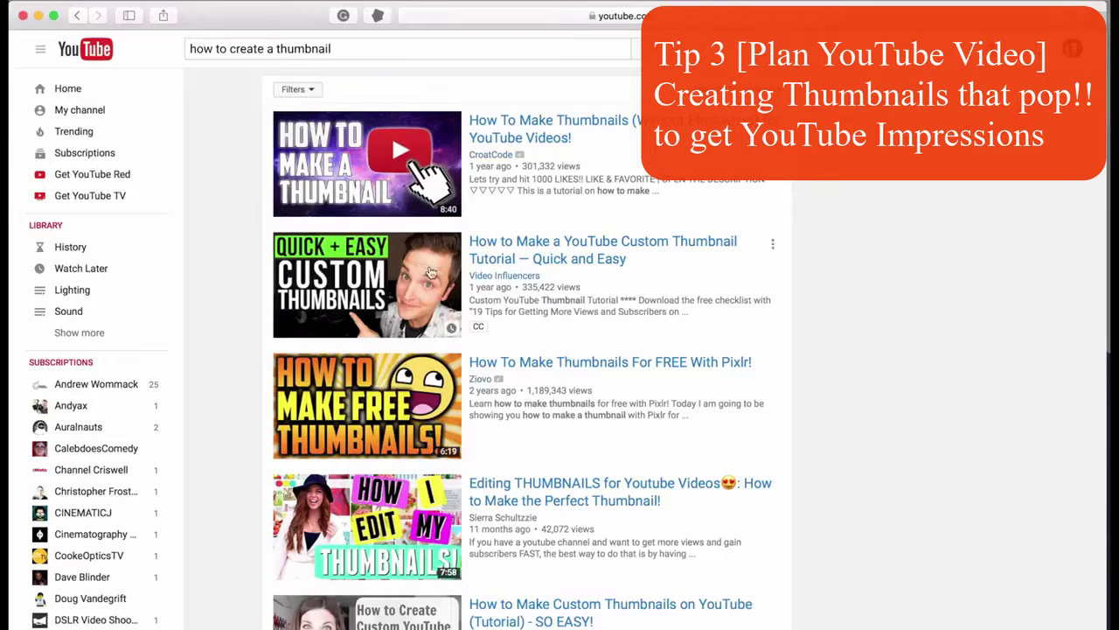
# - Browse down through the thumbnail tutorial results and back up, then start a new browser tab
pyautogui.scroll(-2, 440, 531)
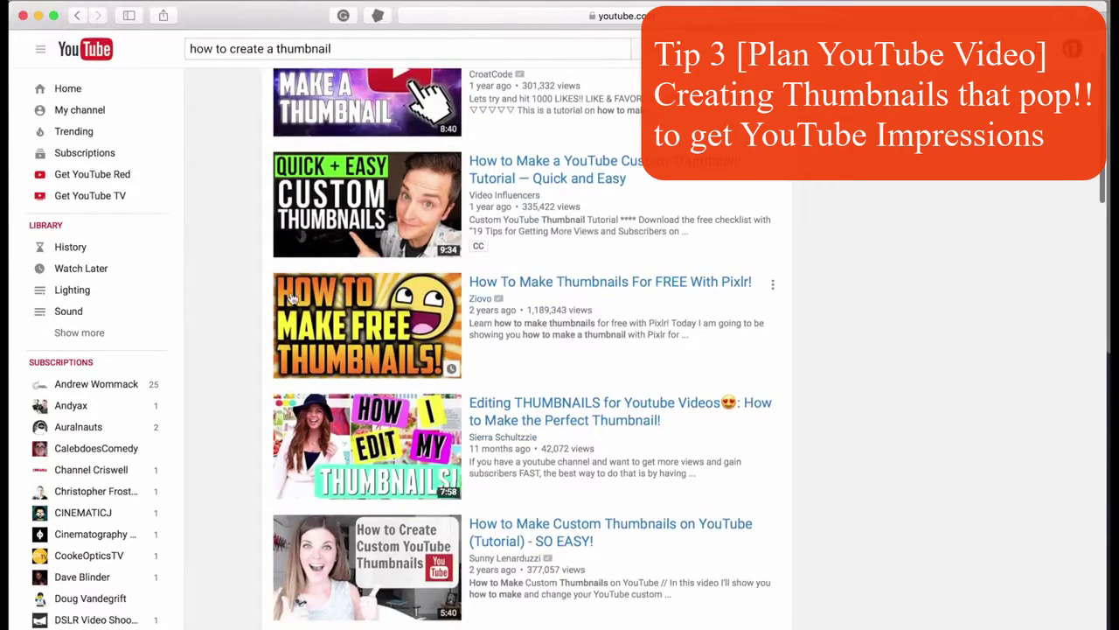
pyautogui.scroll(-3, 444, 379)
pyautogui.scroll(4, 503, 235)
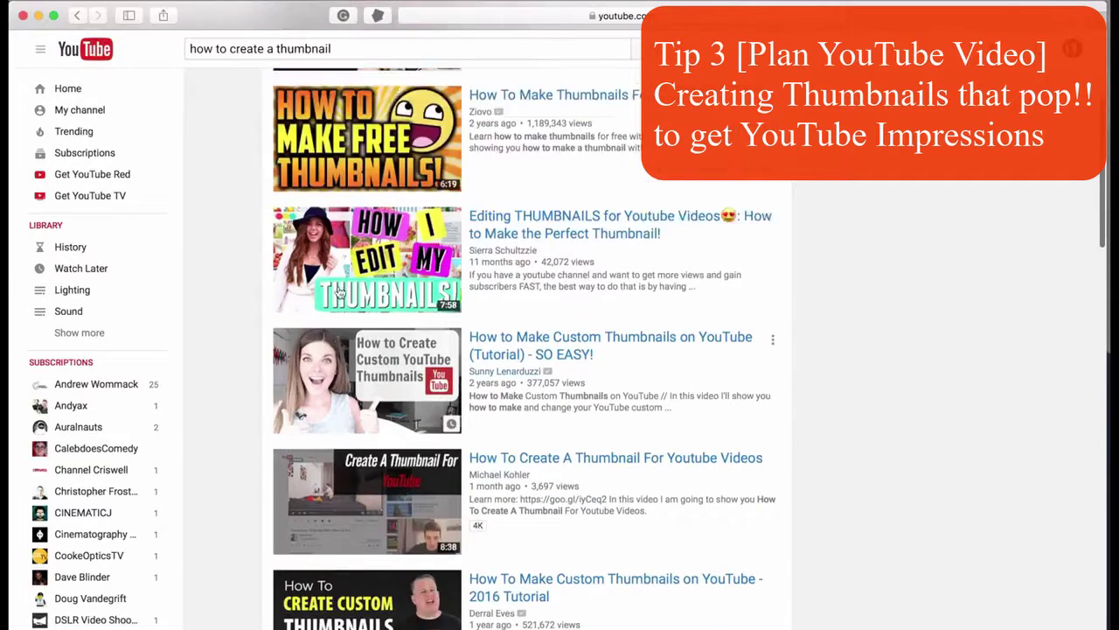
pyautogui.scroll(-2, 473, 470)
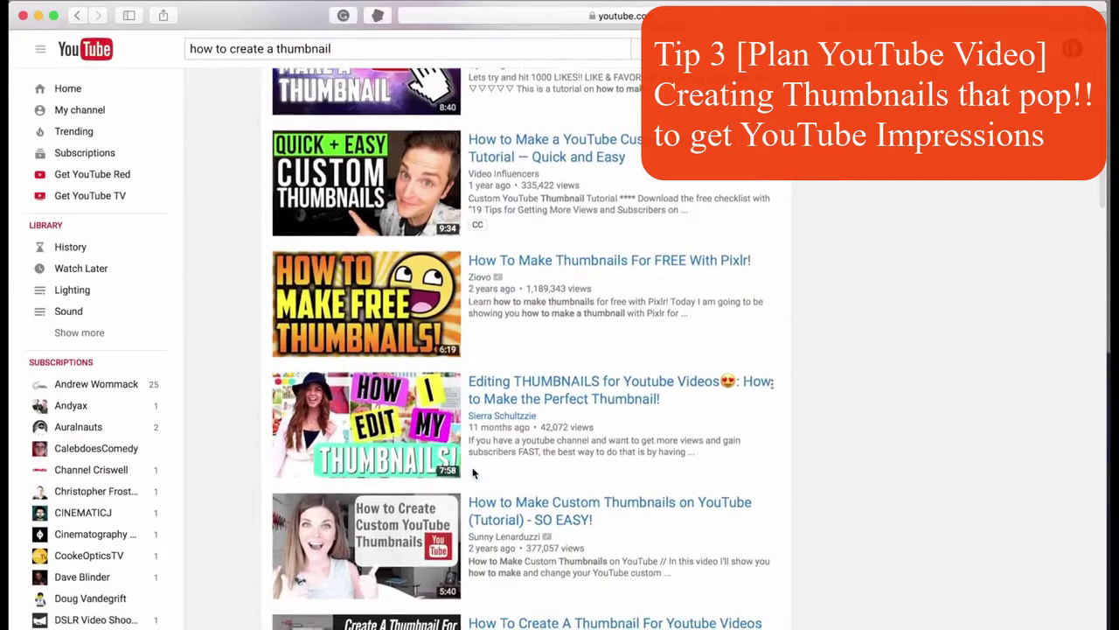
pyautogui.scroll(-7, 472, 473)
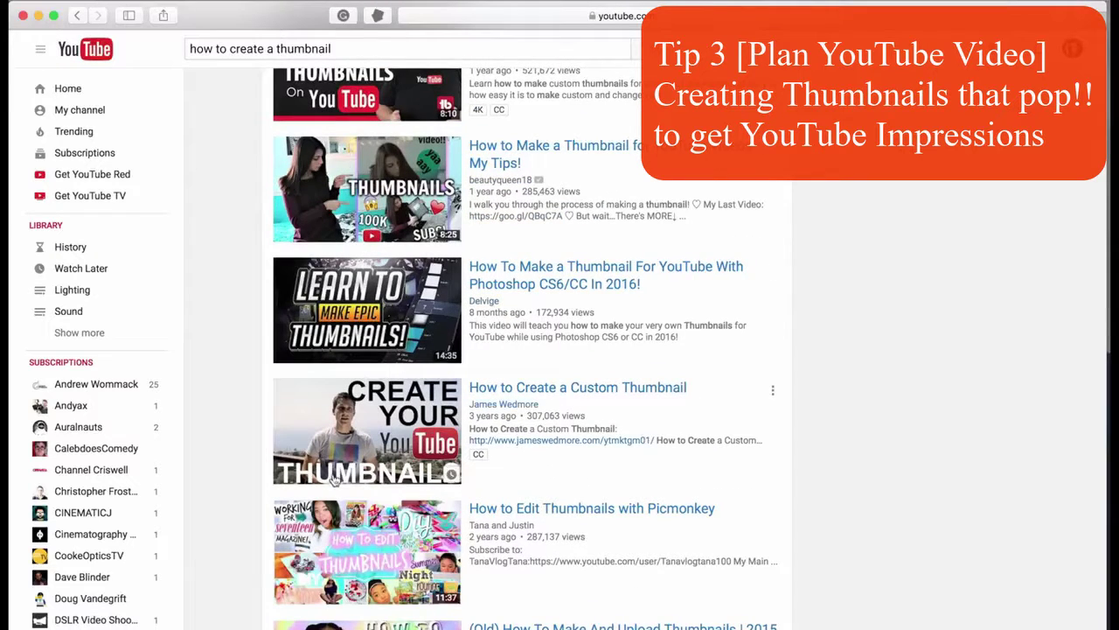
pyautogui.scroll(-2, 336, 481)
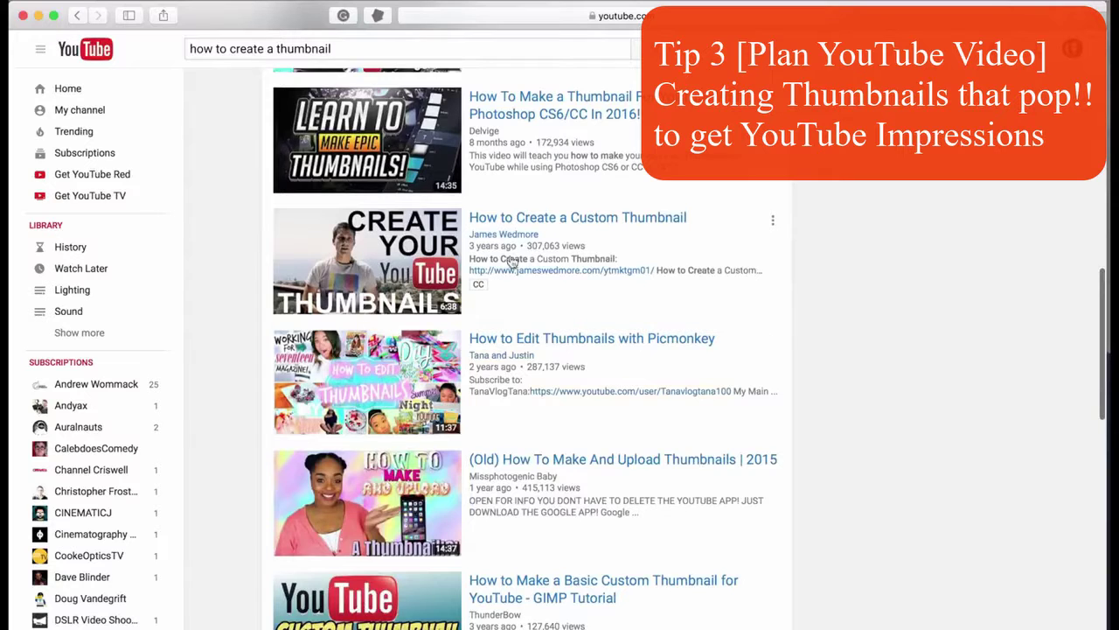
pyautogui.scroll(-3, 350, 411)
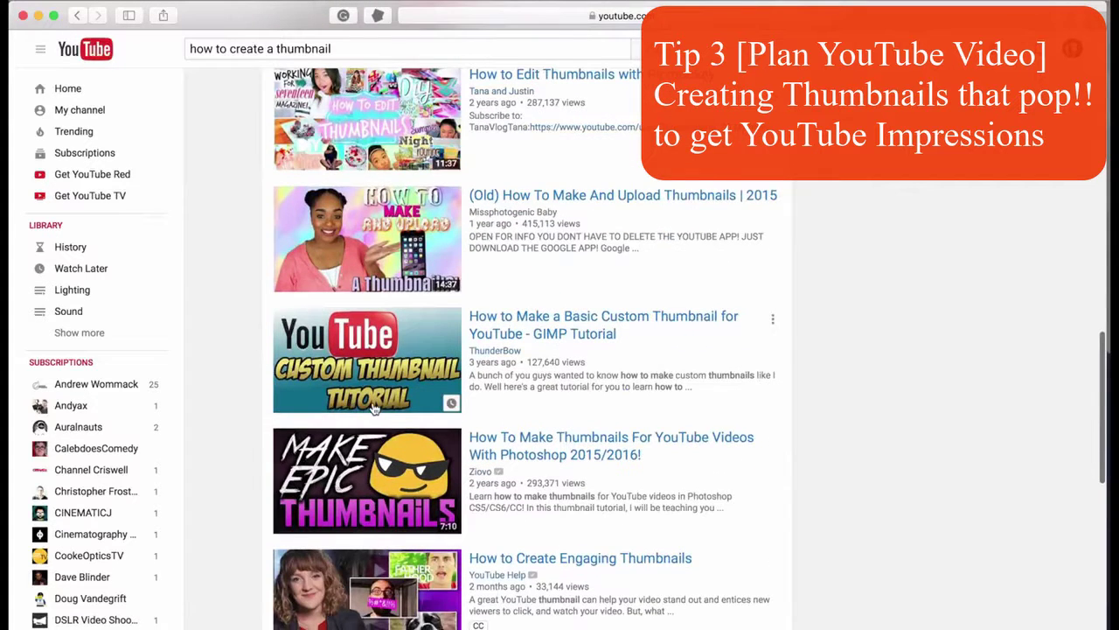
pyautogui.scroll(-2, 350, 411)
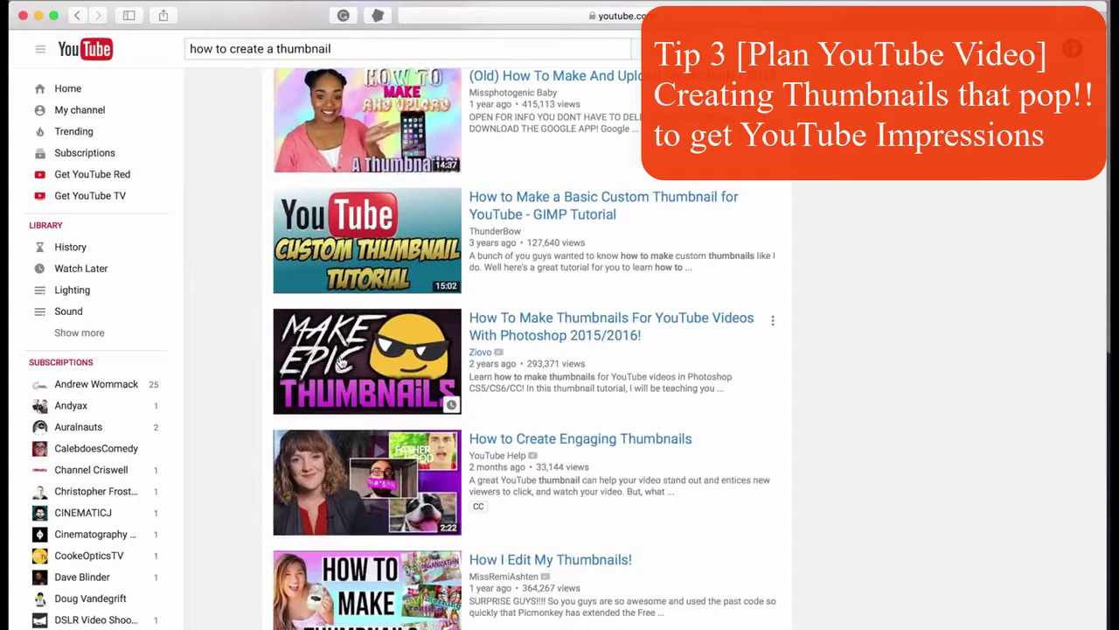
pyautogui.scroll(-4, 324, 547)
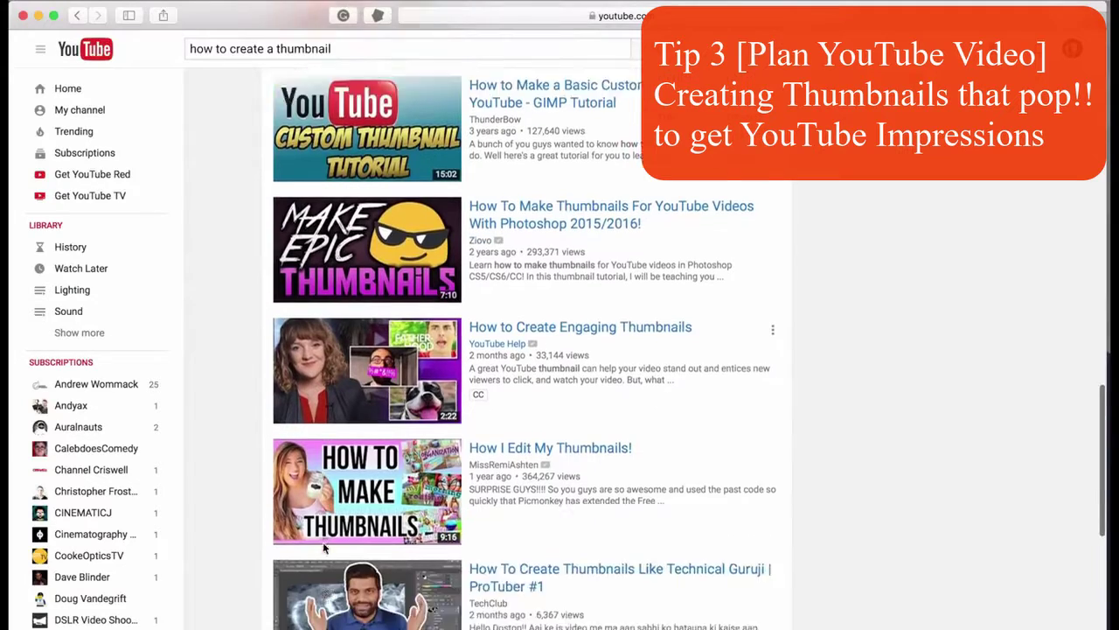
pyautogui.scroll(-4, 322, 547)
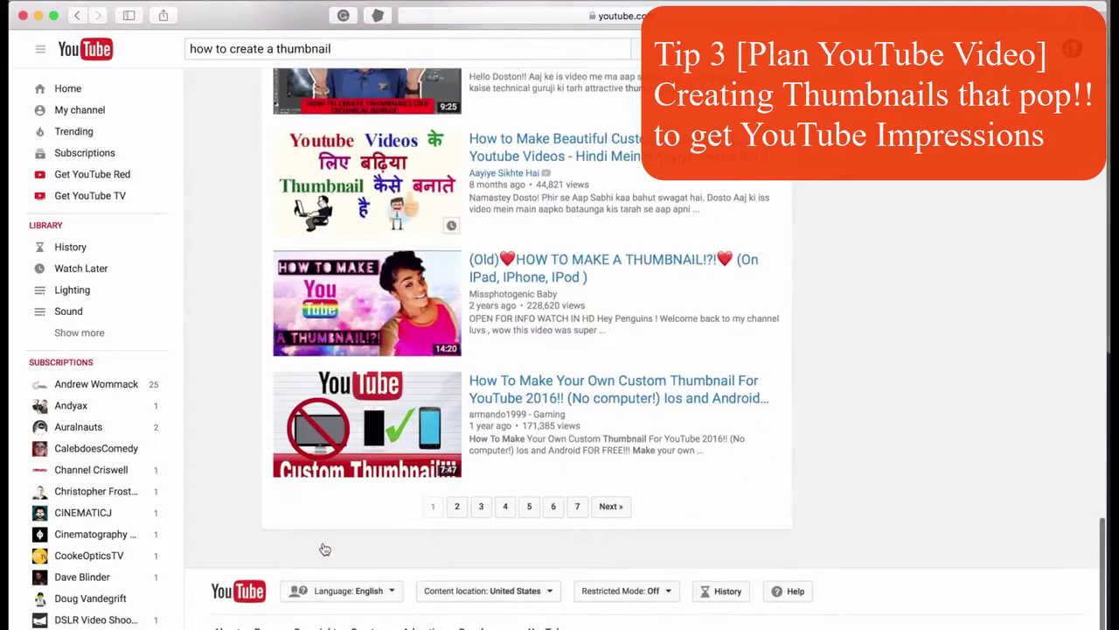
pyautogui.scroll(15, 327, 494)
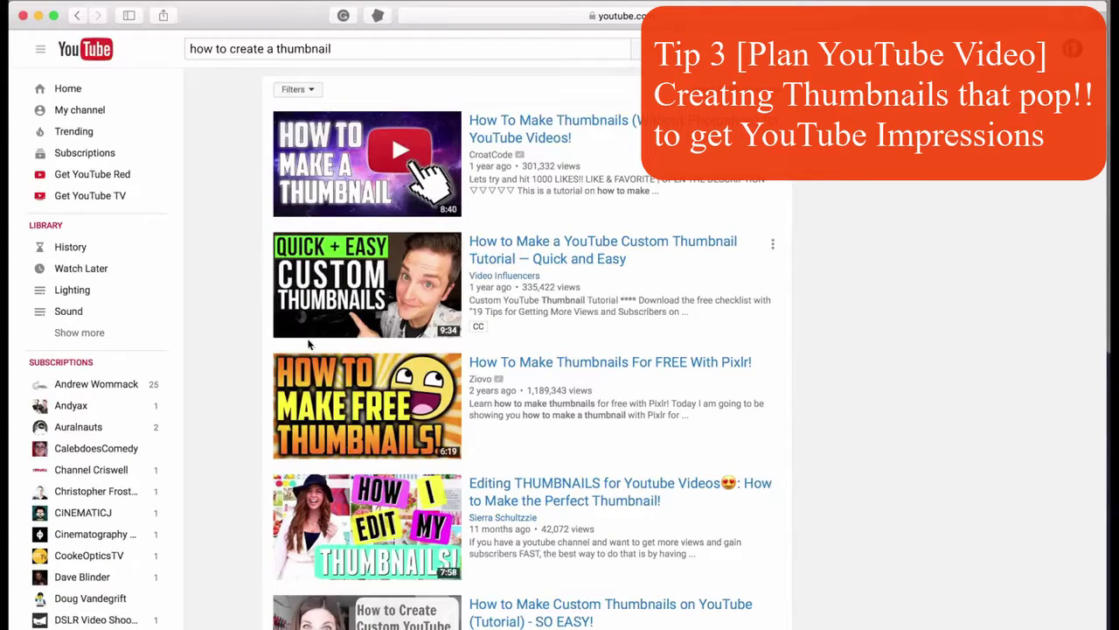
pyautogui.scroll(-5, 326, 279)
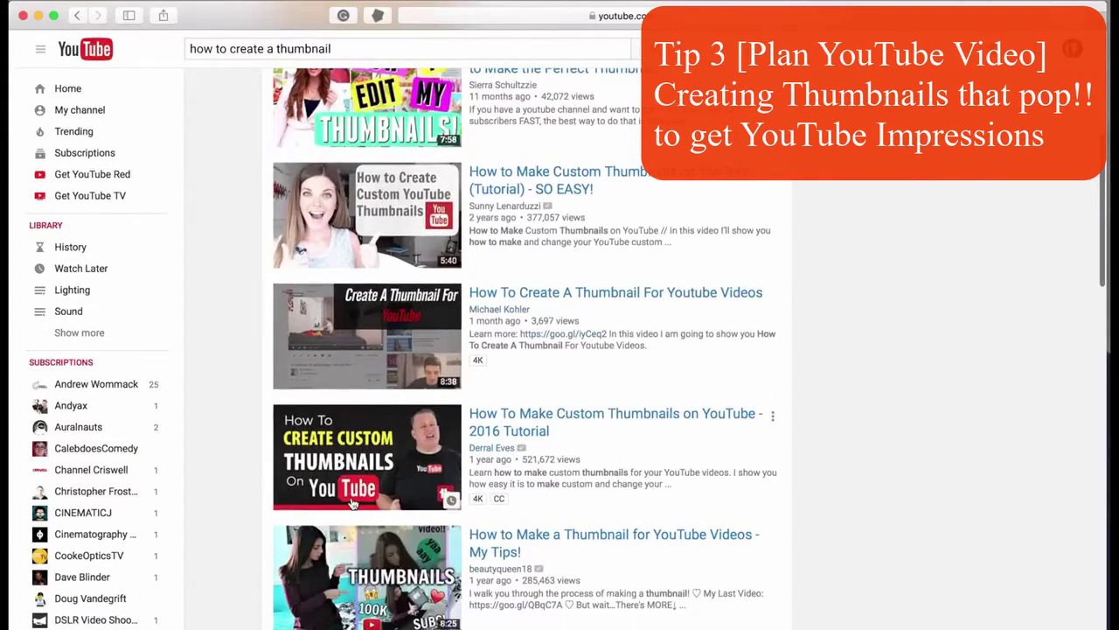
pyautogui.scroll(5, 306, 609)
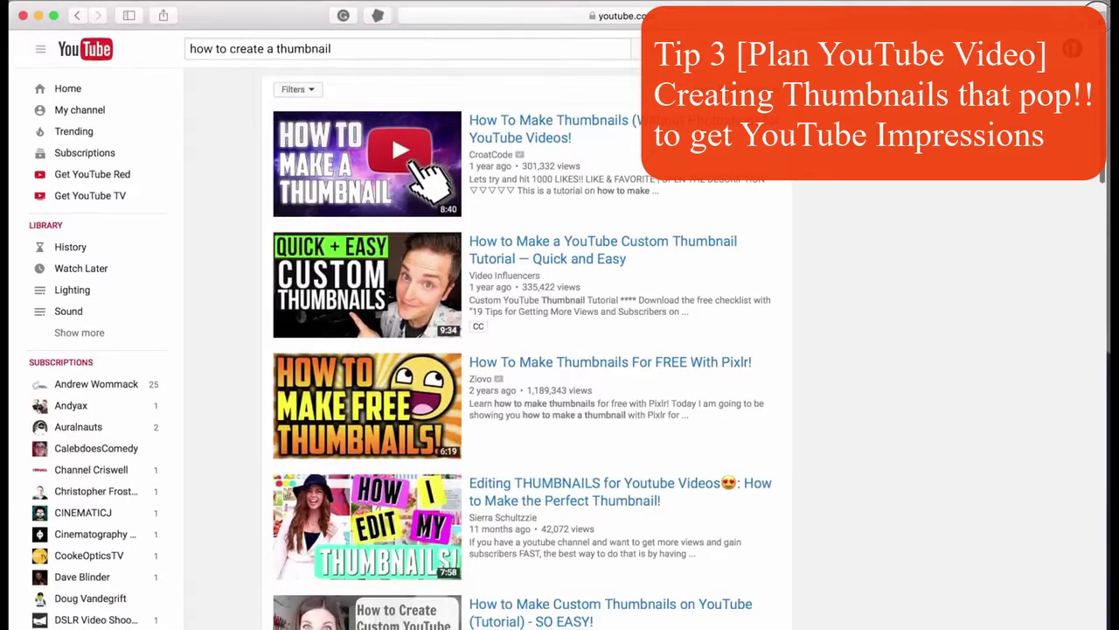
pyautogui.click(1099, 19)
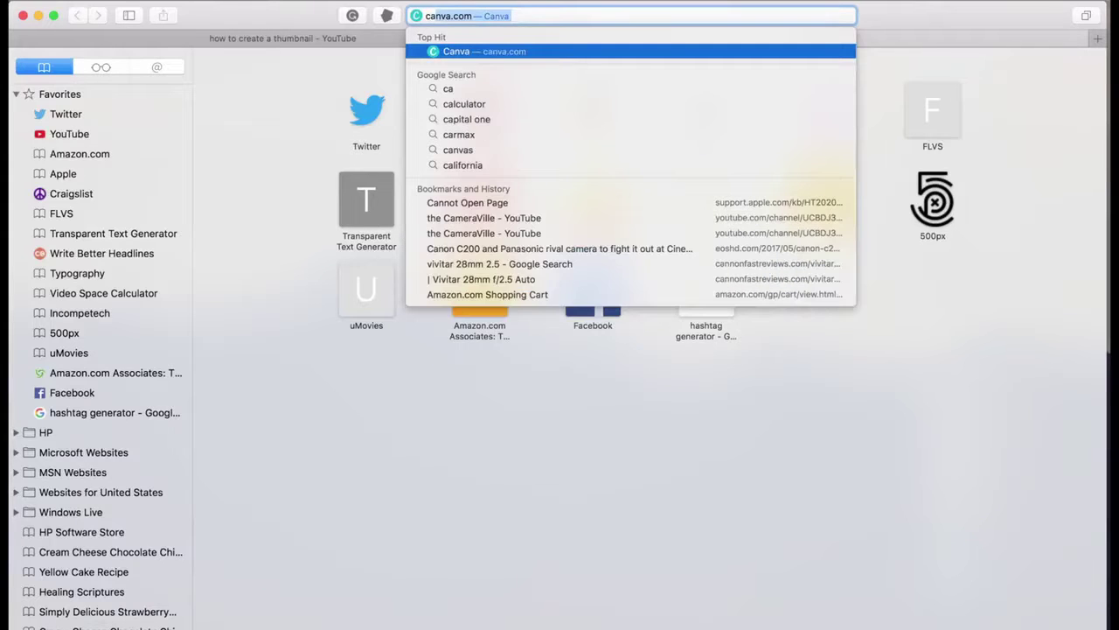
# - Load canva.com, browse all design types and start a blank YouTube Thumbnail design
pyautogui.press('Return')
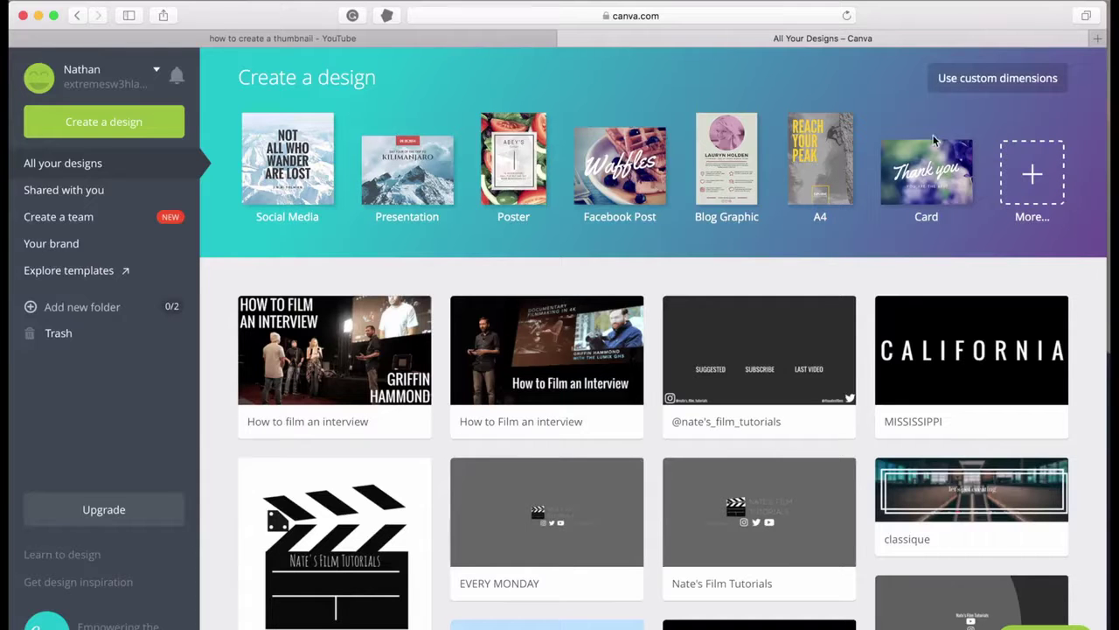
pyautogui.click(1032, 175)
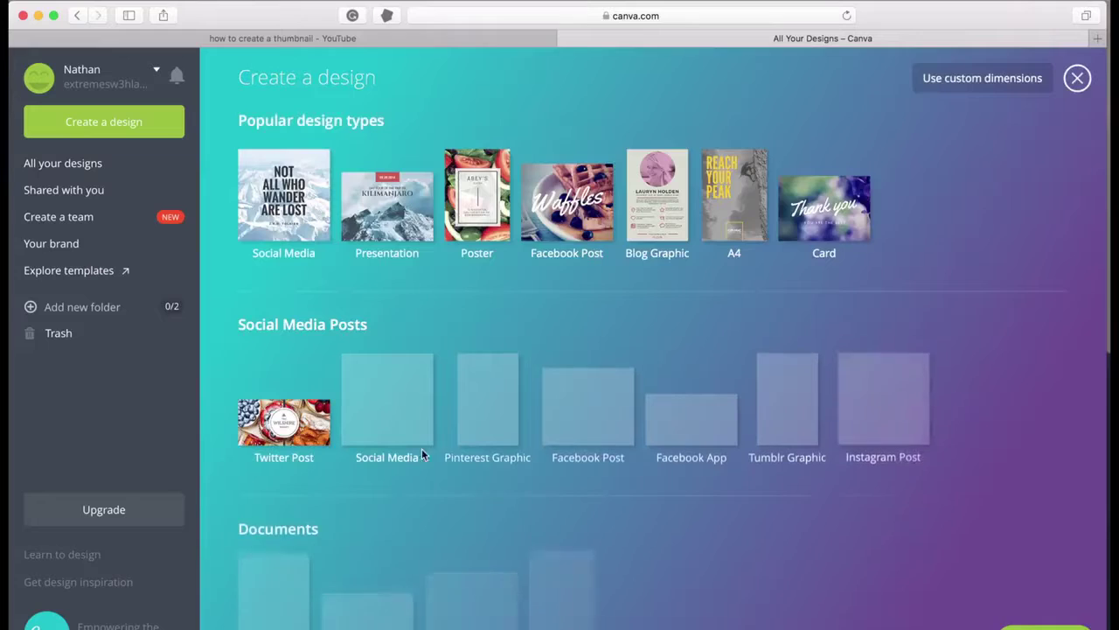
pyautogui.scroll(-3, 429, 529)
pyautogui.scroll(-5, 429, 529)
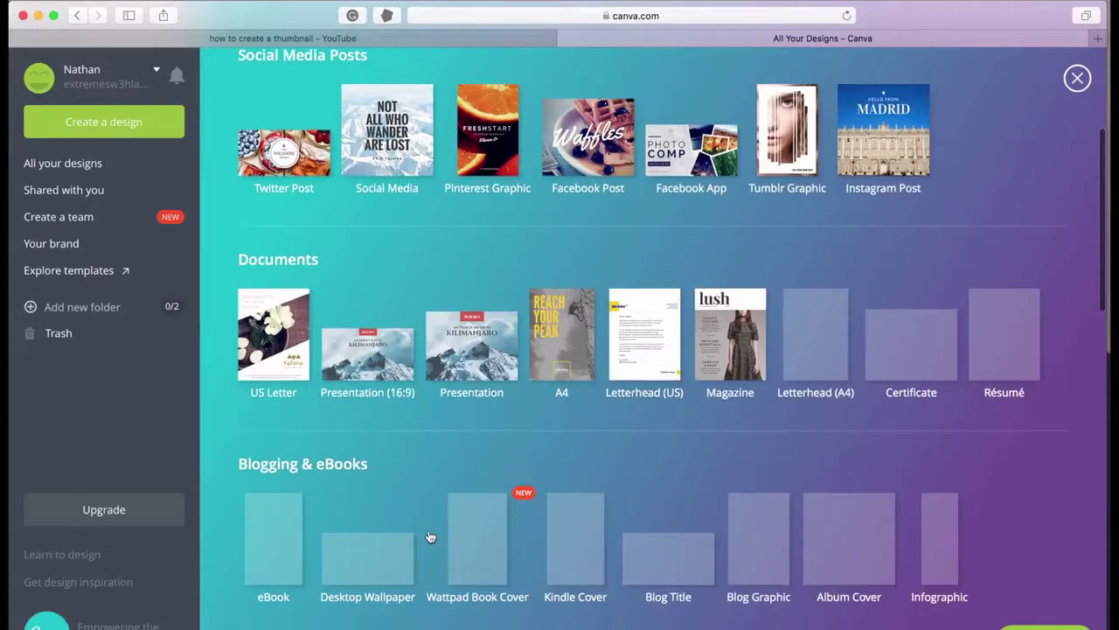
pyautogui.scroll(-4, 428, 529)
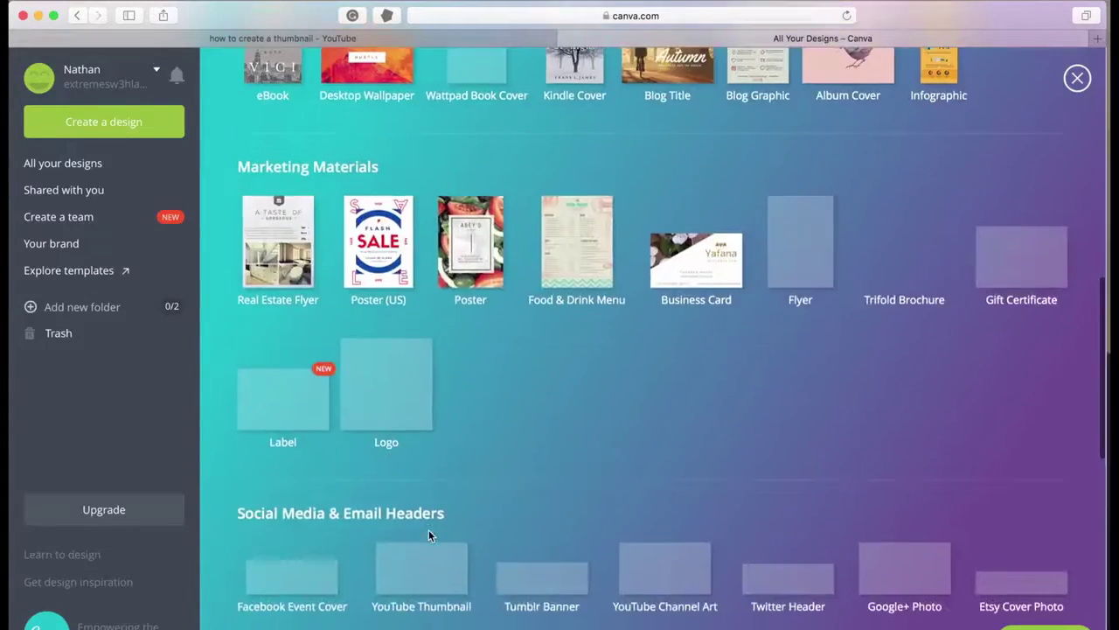
pyautogui.press('super+t')
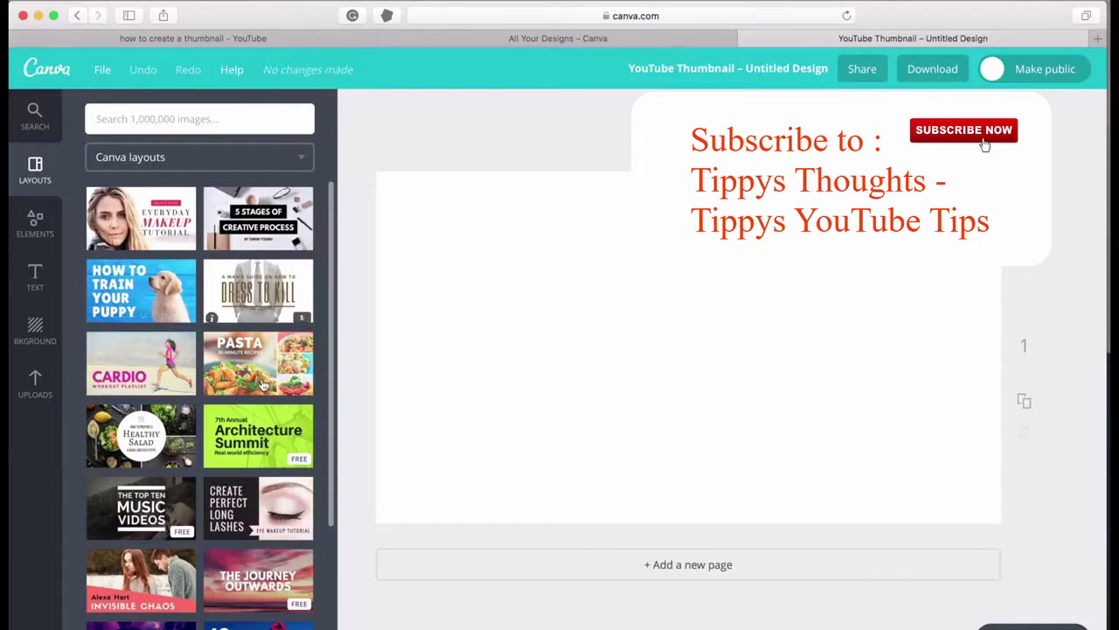
# - Try the Healthy Salad and puppy layouts, then add uploaded man photos, deleting extras until one remains
pyautogui.click(136, 446)
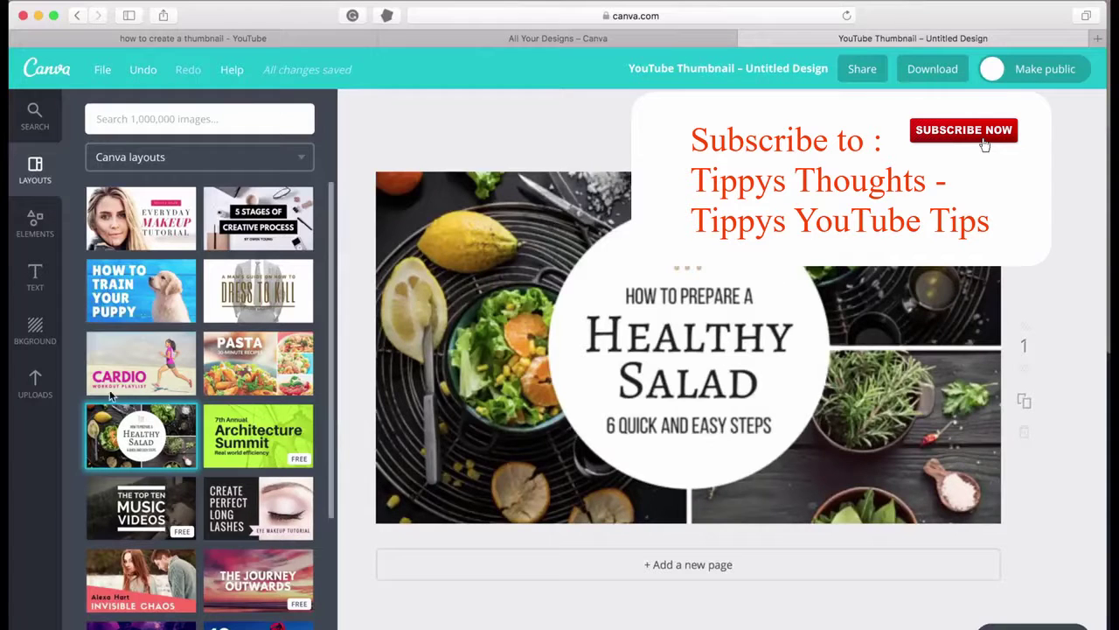
pyautogui.click(131, 304)
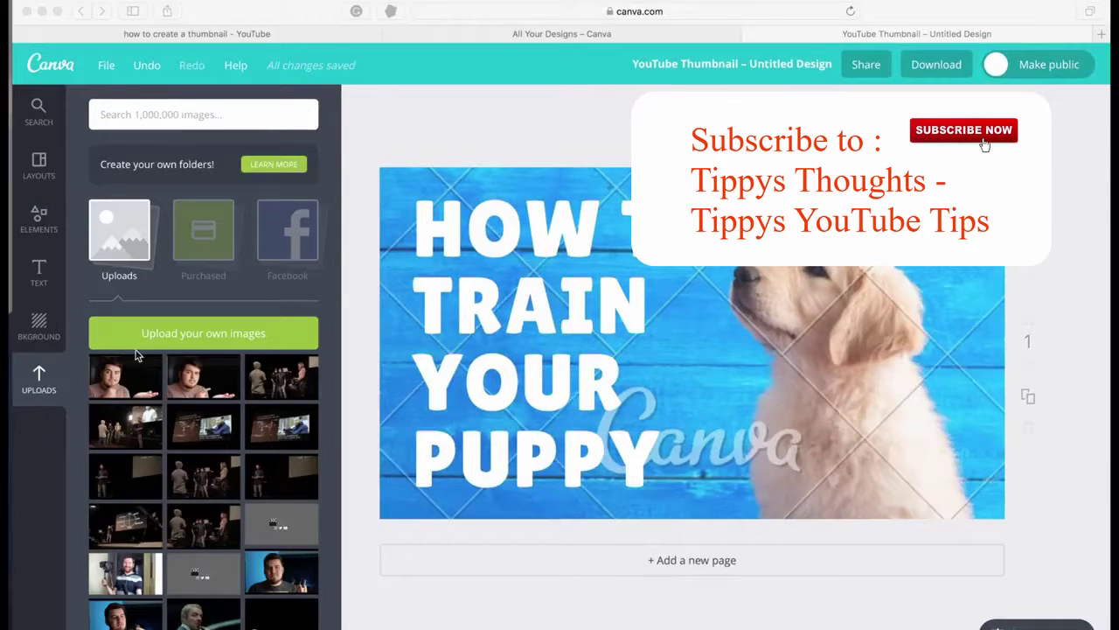
pyautogui.click(208, 389)
pyautogui.press('Delete')
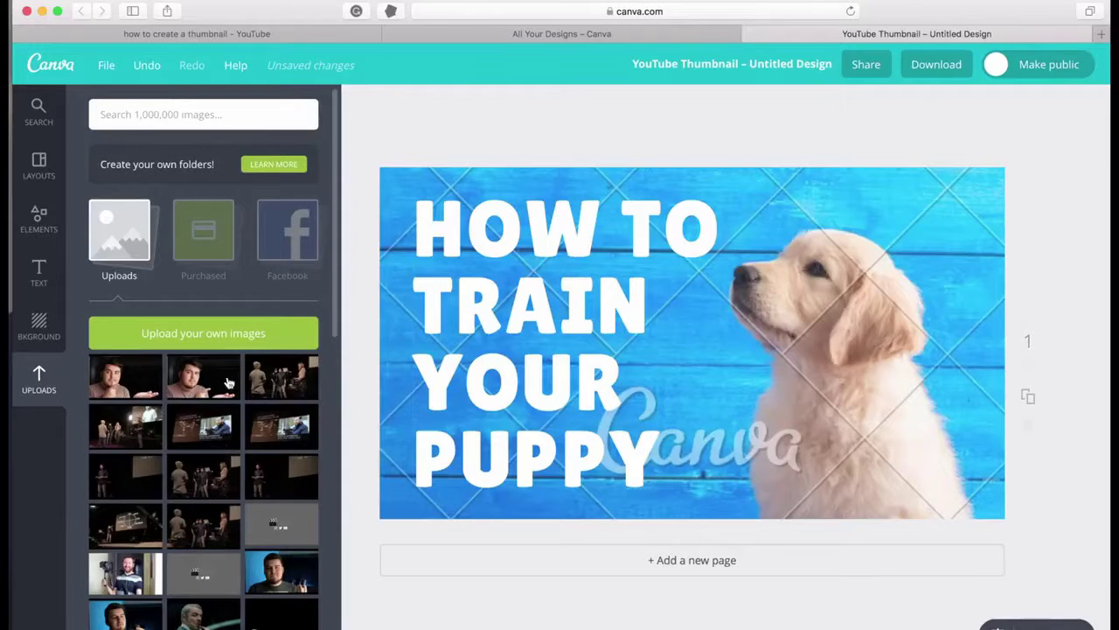
pyautogui.click(128, 394)
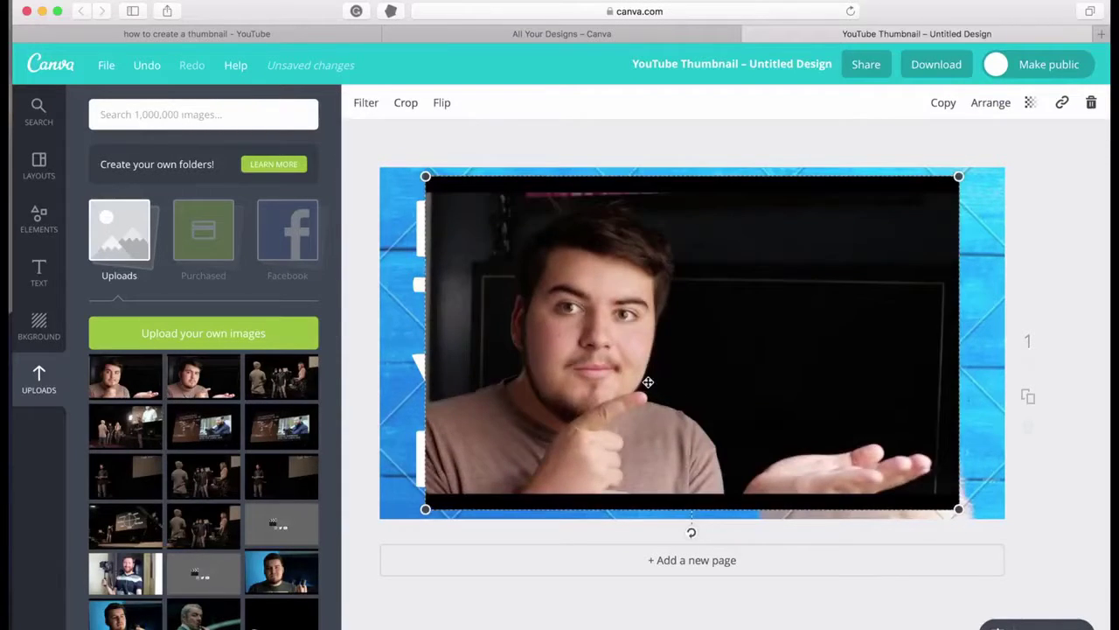
pyautogui.press('Delete')
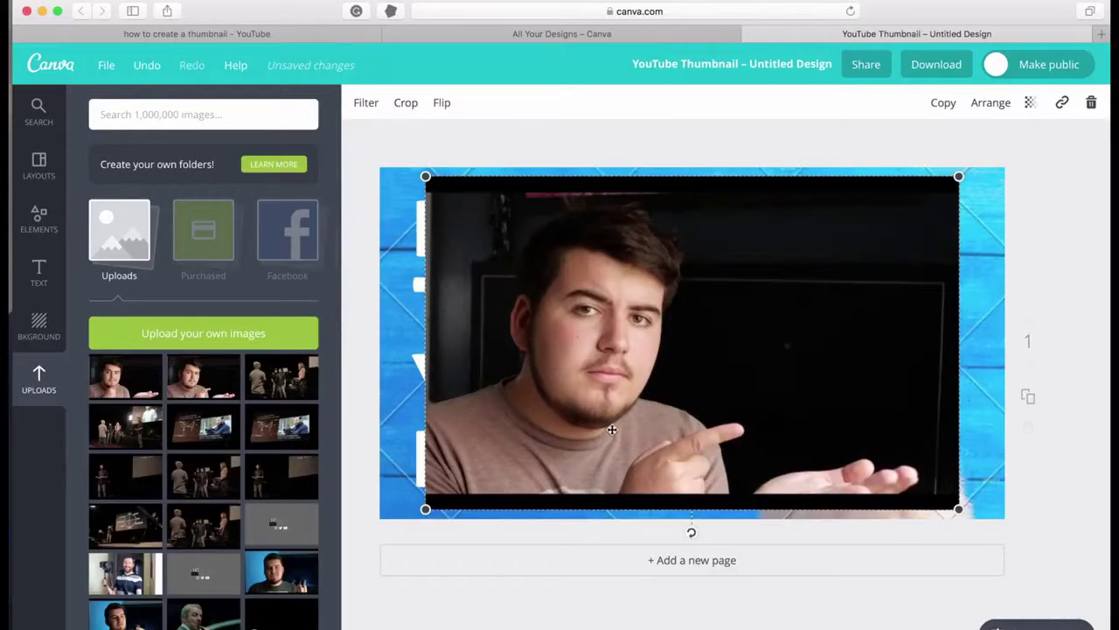
pyautogui.click(143, 395)
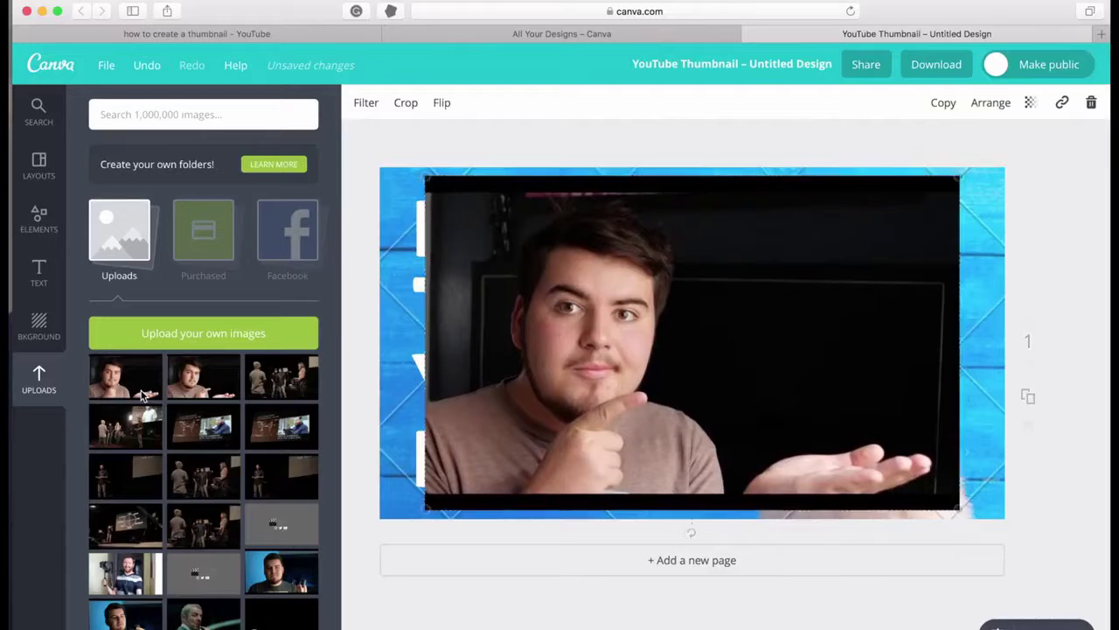
# - Stretch the man's photo across the thumbnail, edit the heading text, and toggle Uppercase on and off
pyautogui.click(564, 431)
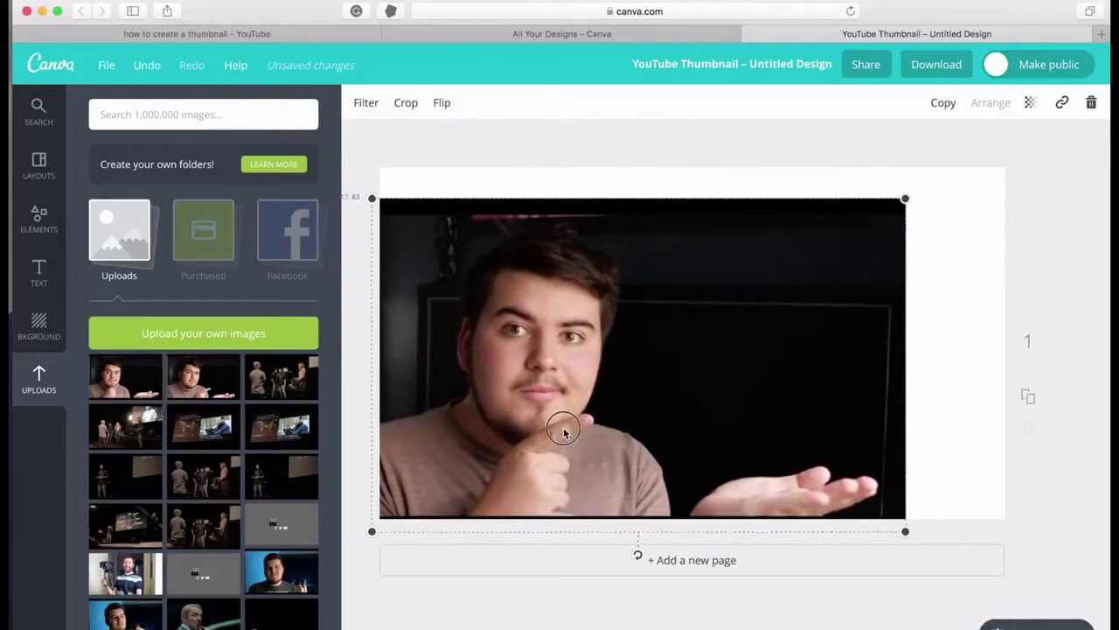
pyautogui.moveTo(905, 199); pyautogui.dragTo(999, 167)
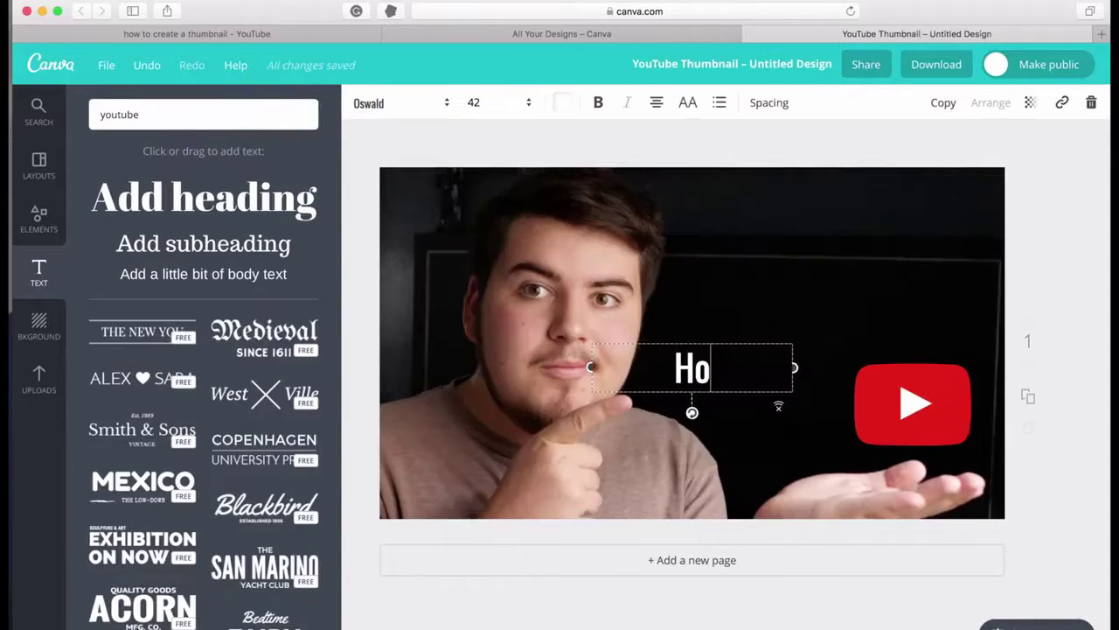
pyautogui.write('w to Make a Thumbnail for')
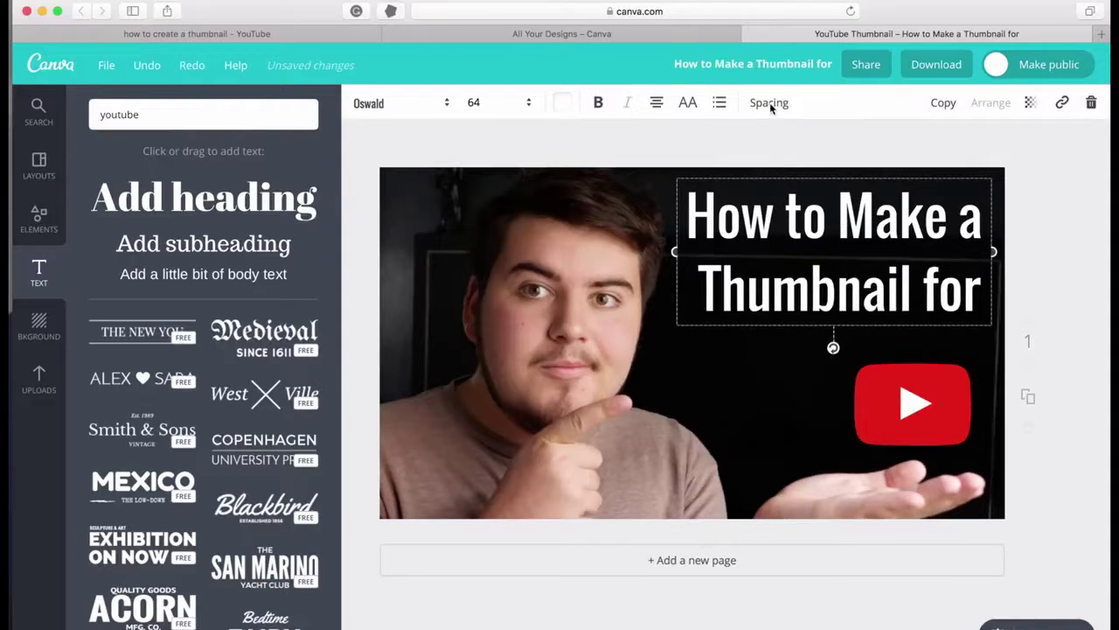
pyautogui.click(690, 102)
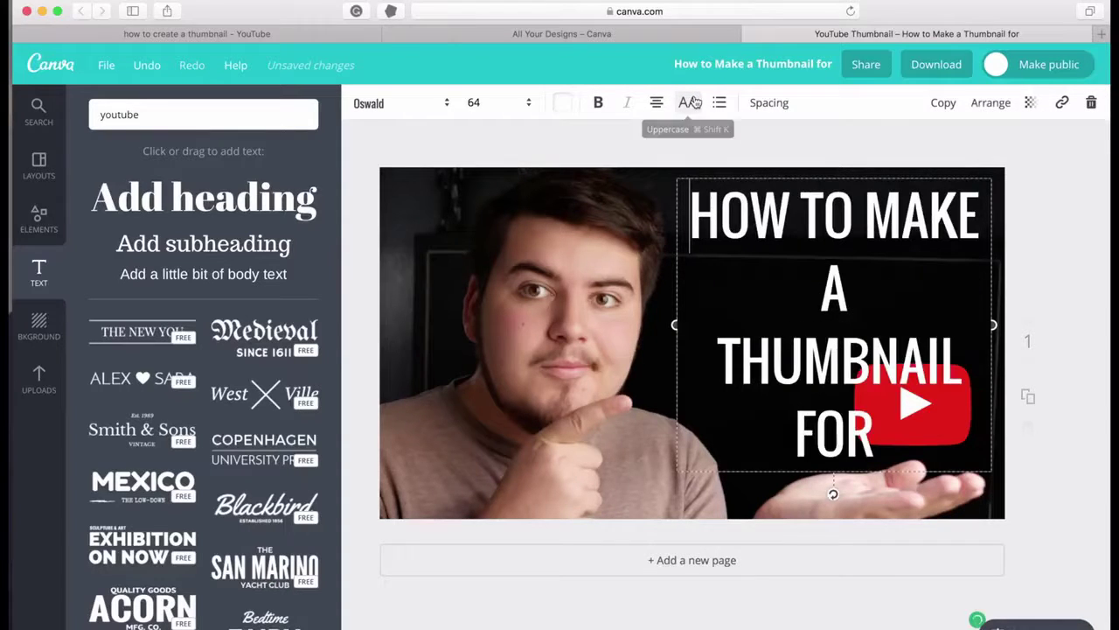
pyautogui.click(689, 103)
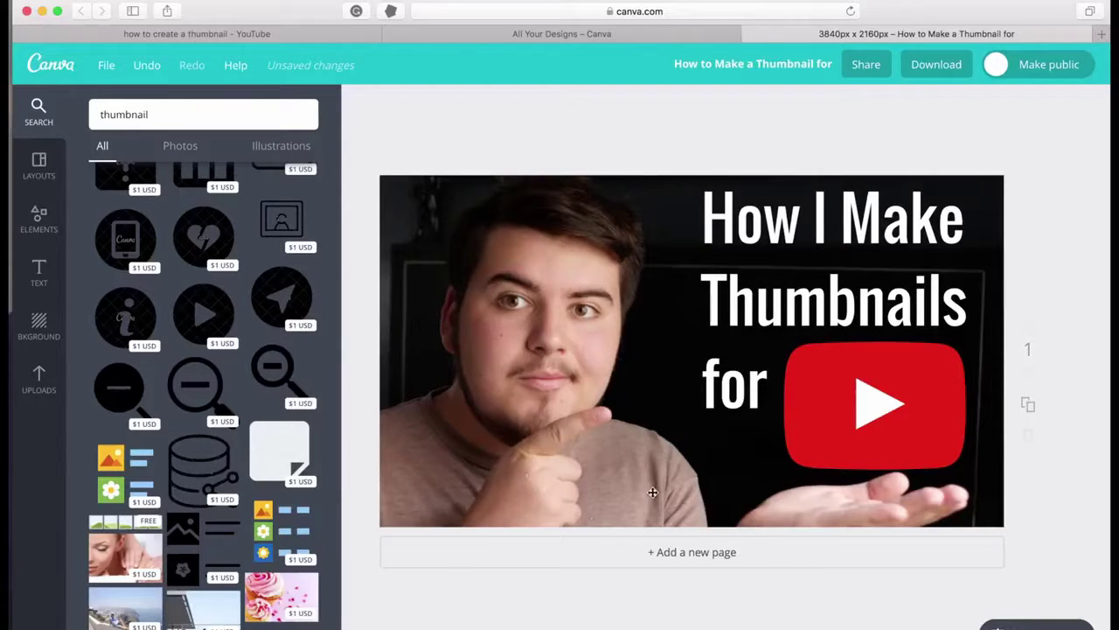
# - Give the man's photo a filter with Contrast +30 and Saturation +8
pyautogui.click(624, 456)
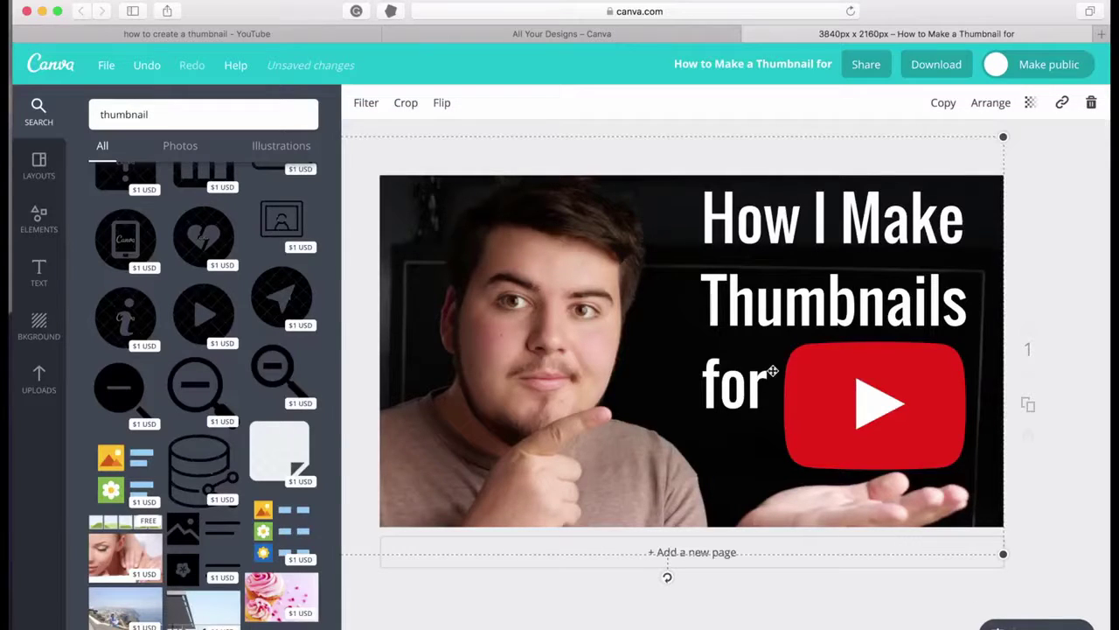
pyautogui.click(358, 103)
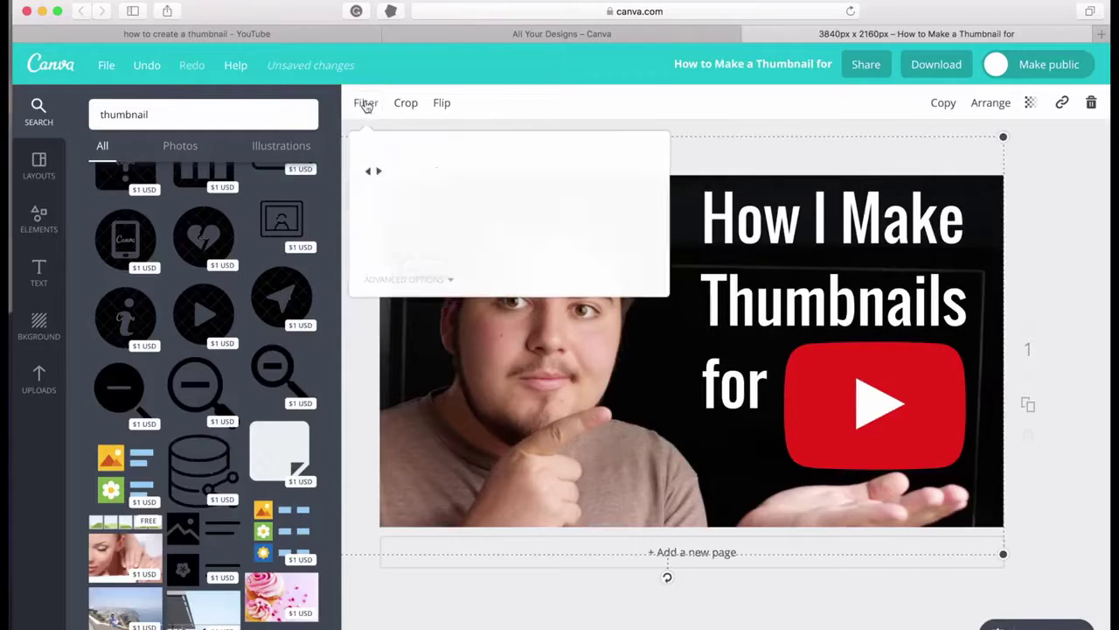
pyautogui.click(434, 280)
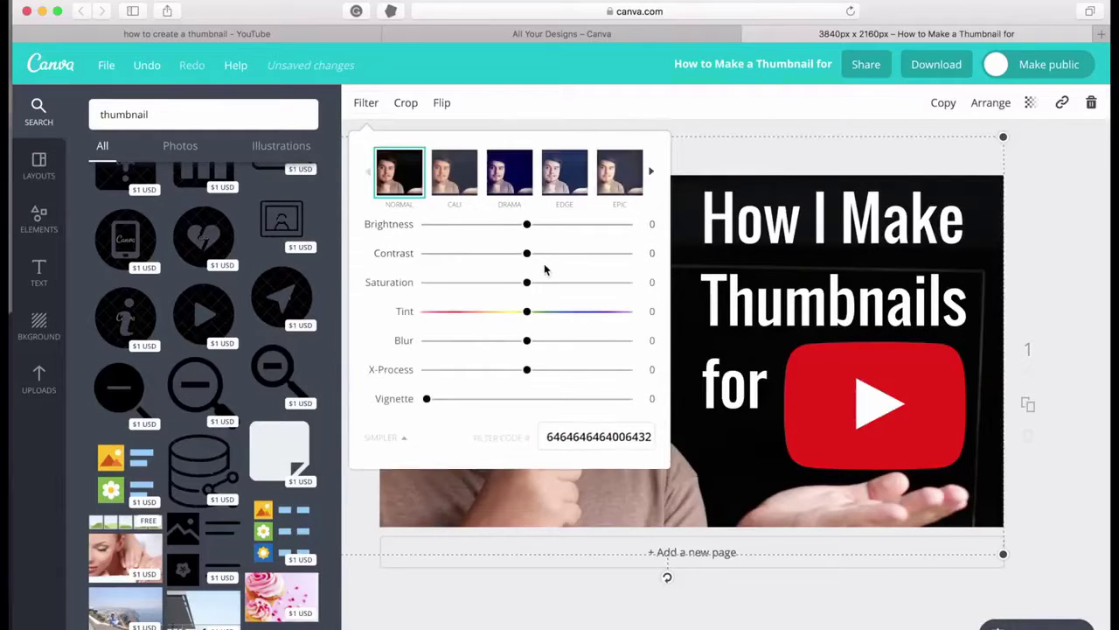
pyautogui.moveTo(526, 254); pyautogui.dragTo(557, 255)
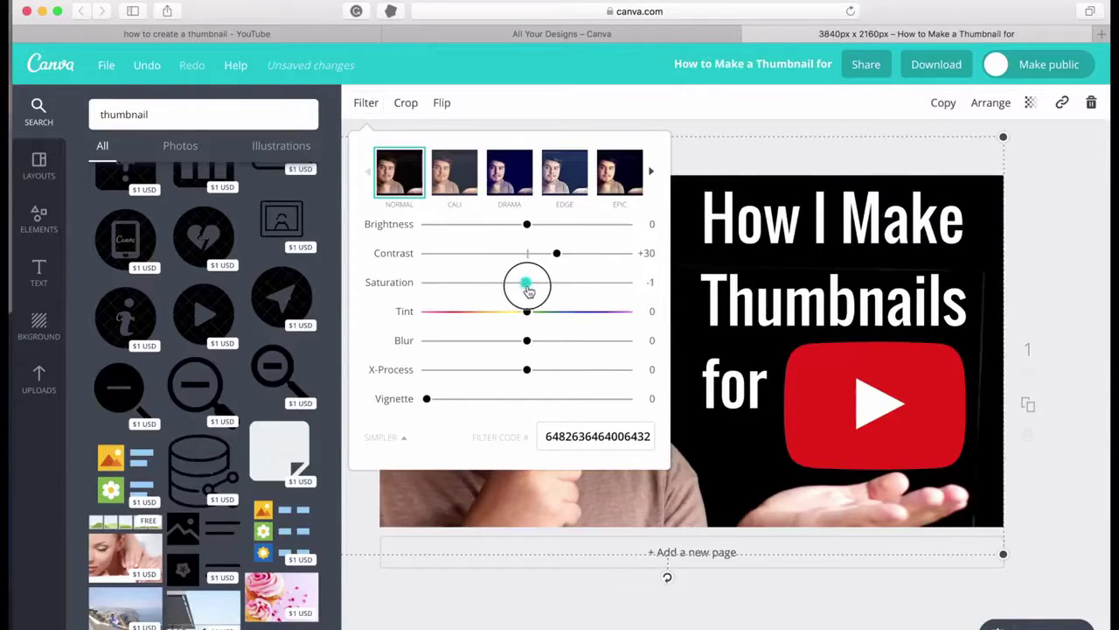
pyautogui.moveTo(531, 290); pyautogui.dragTo(538, 291)
pyautogui.click(1079, 258)
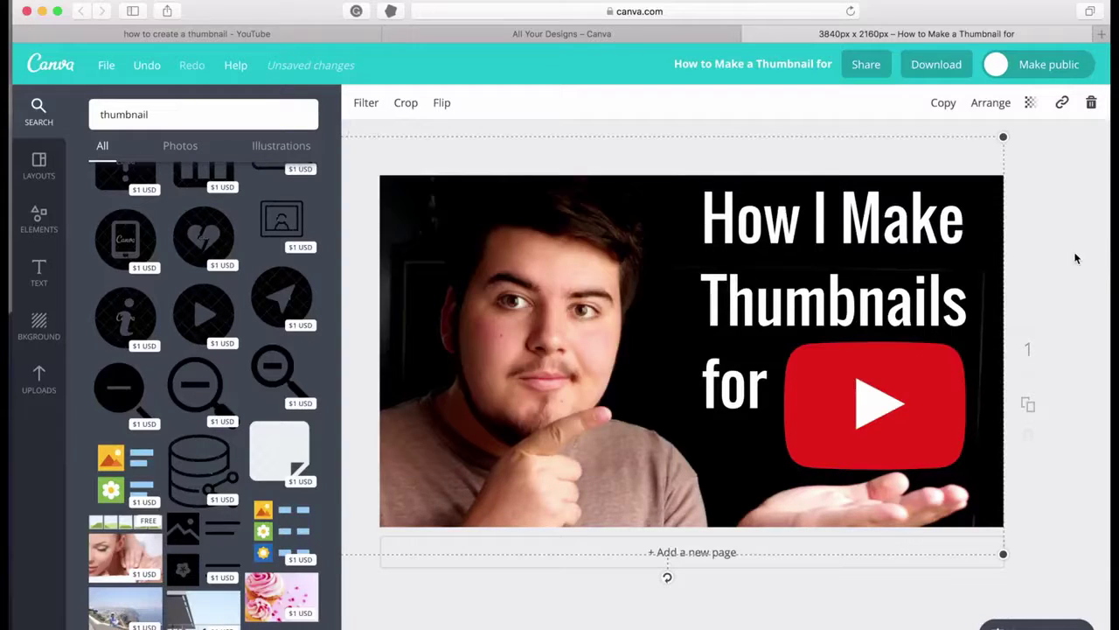
pyautogui.press('super+minus')
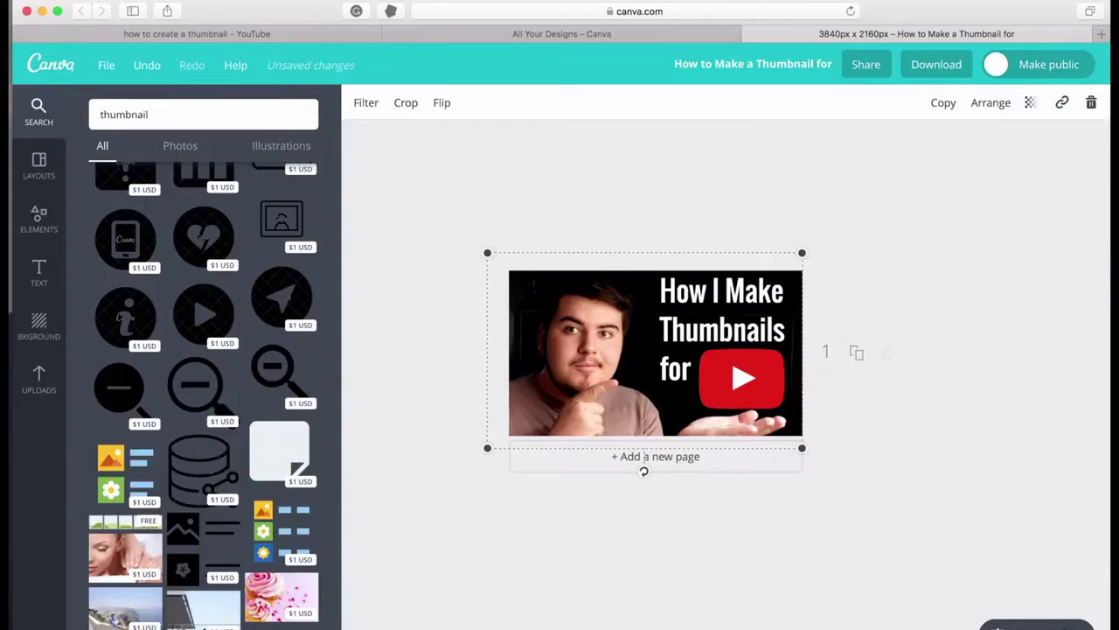
# - Check the design by zooming in and out, then download the finished thumbnail
pyautogui.click(1043, 480)
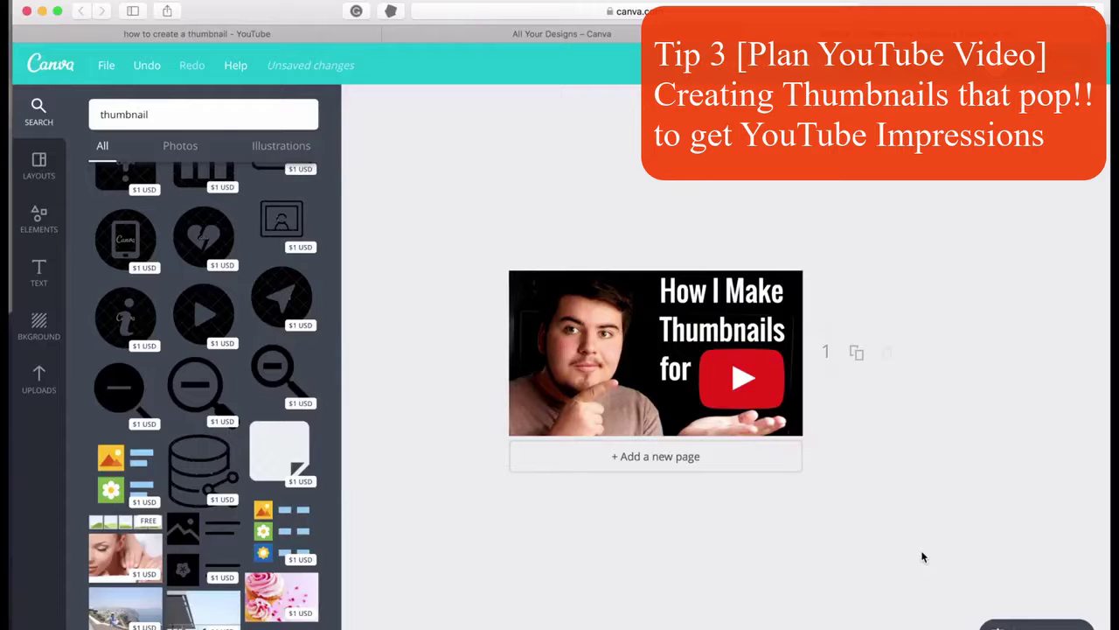
pyautogui.press('super+equal')
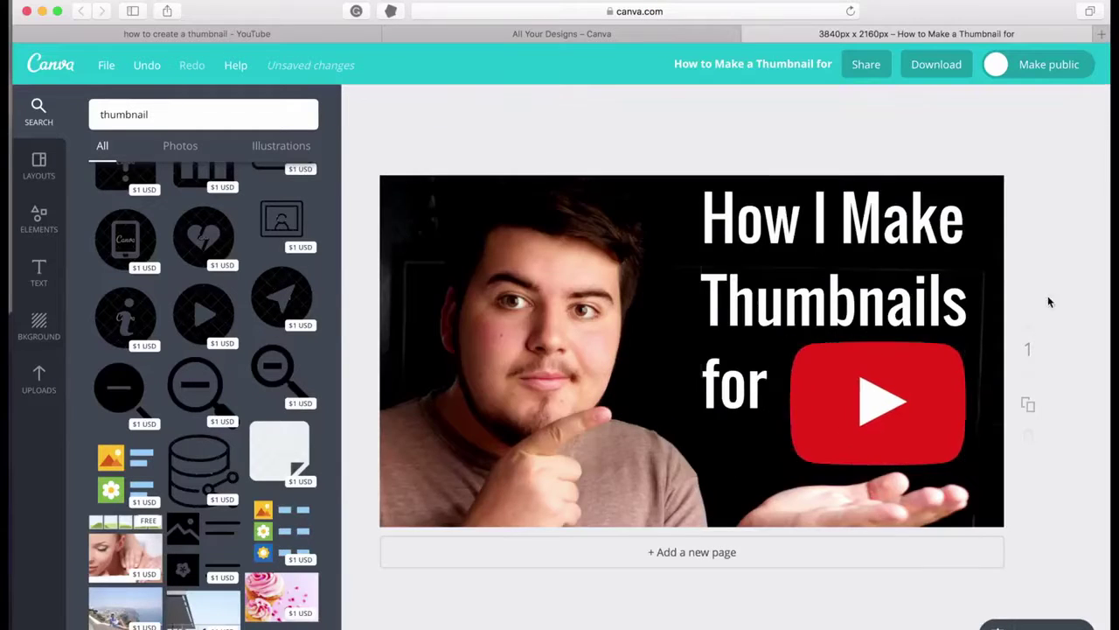
pyautogui.press('super+minus')
pyautogui.click(39, 325)
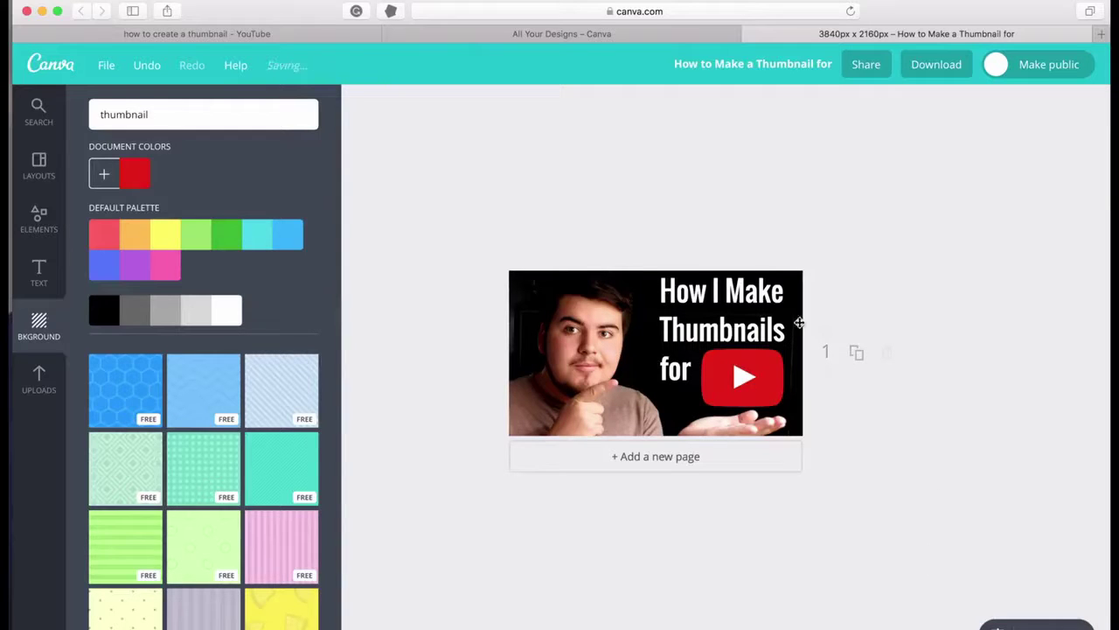
pyautogui.click(922, 71)
pyautogui.click(934, 240)
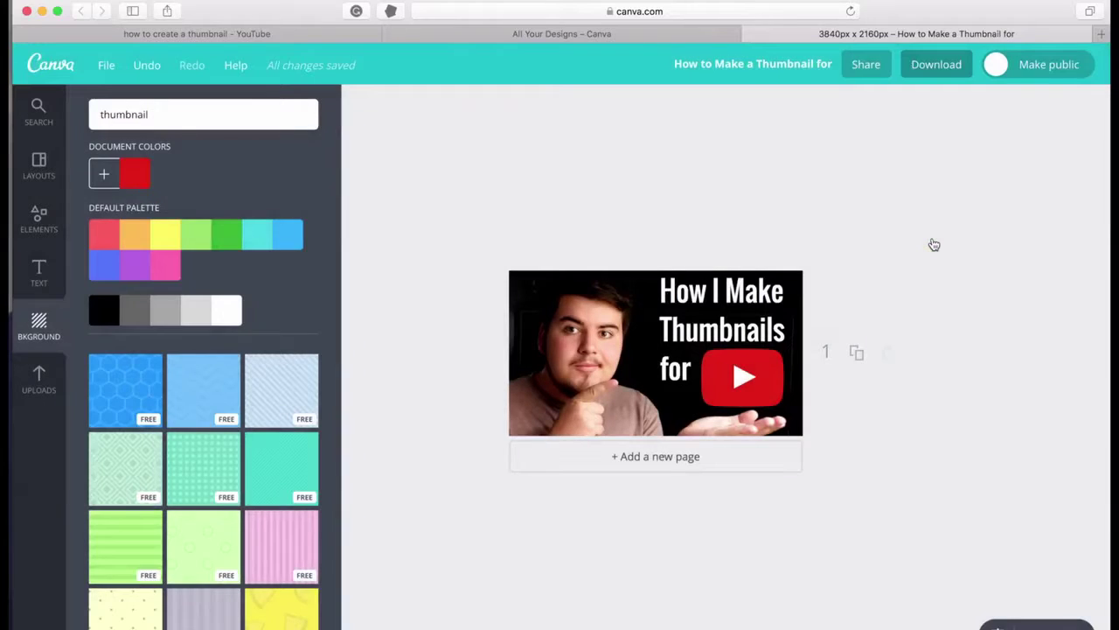